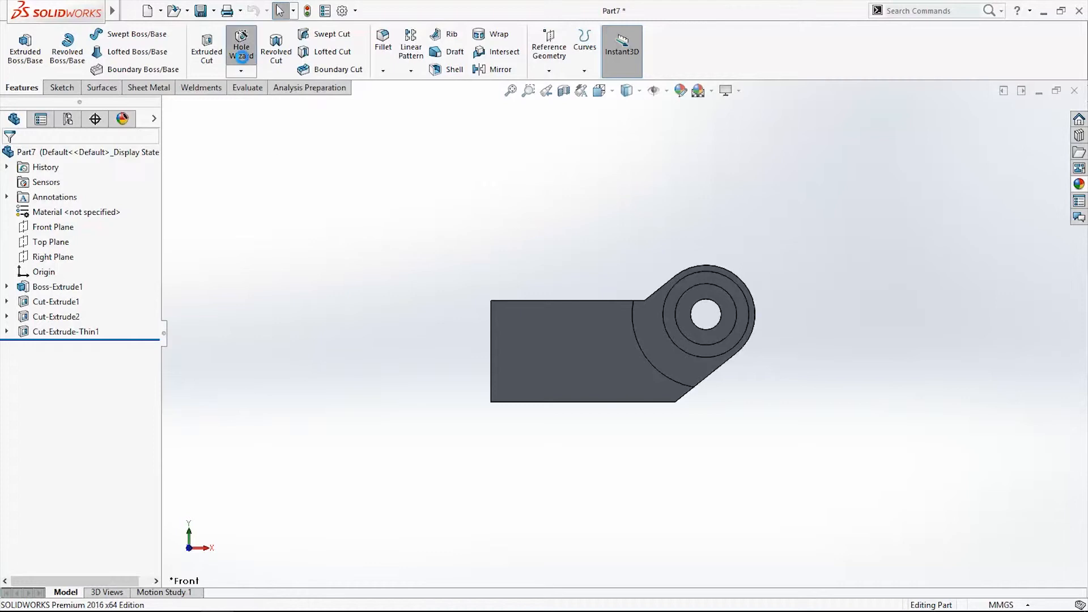
Start a Hole Wizard feature and choose the Countersink hole type.
click(241, 56)
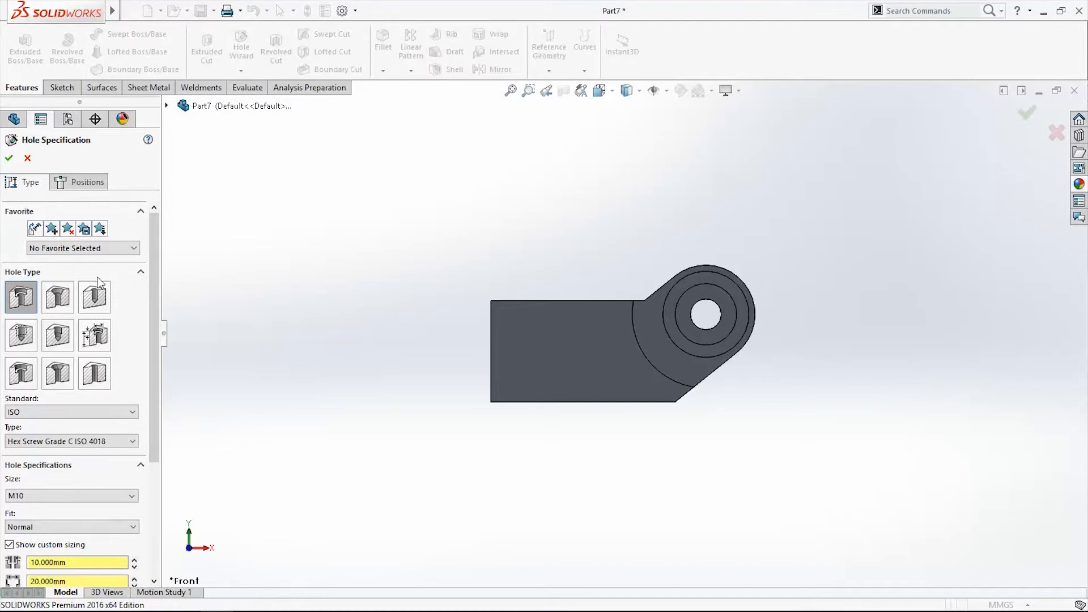
click(57, 300)
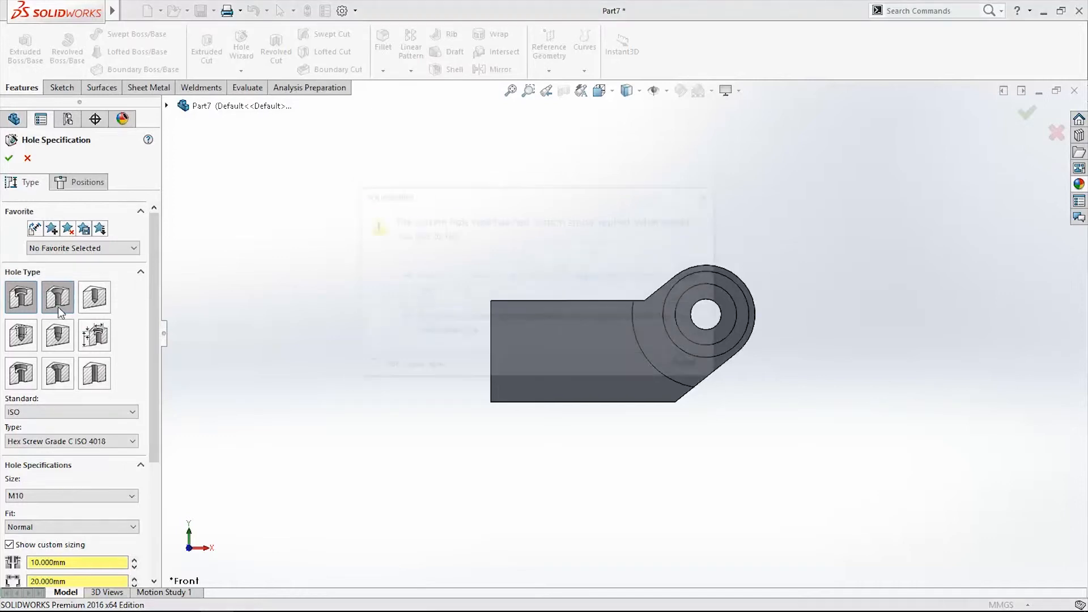
click(488, 328)
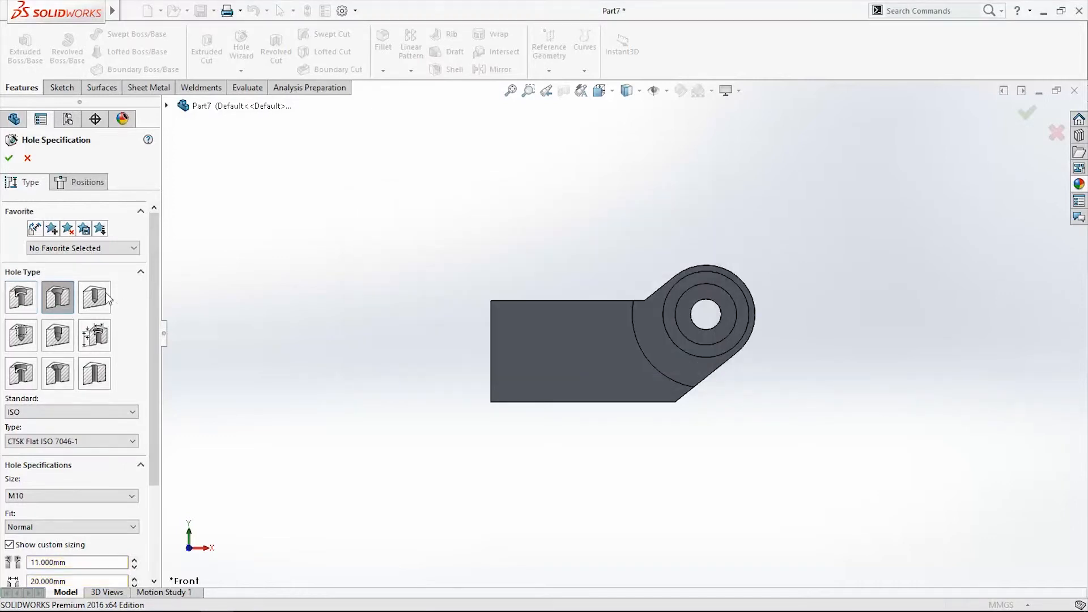
click(21, 299)
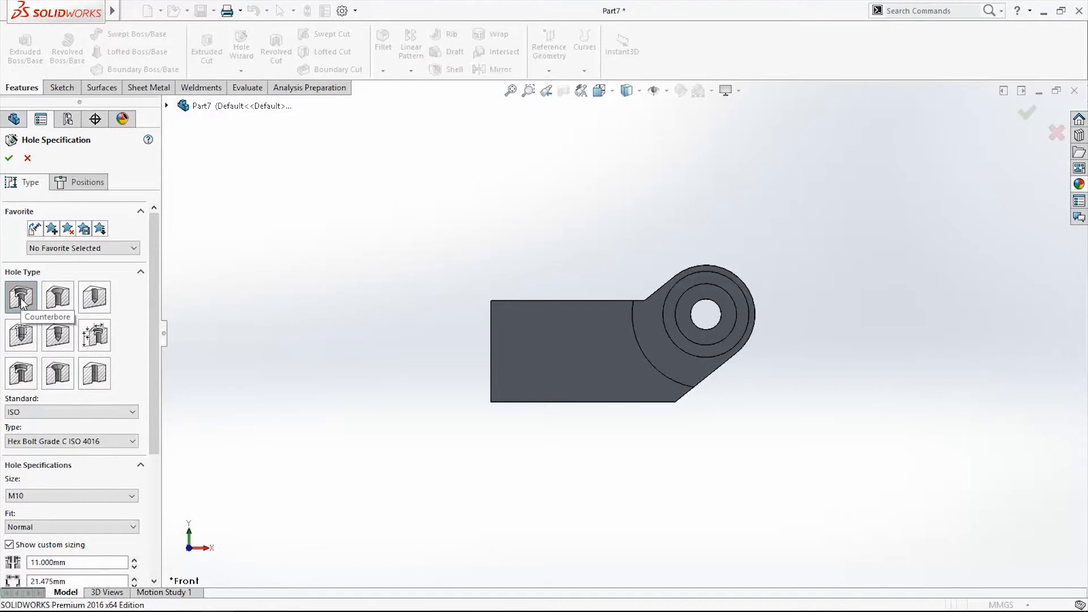
click(63, 302)
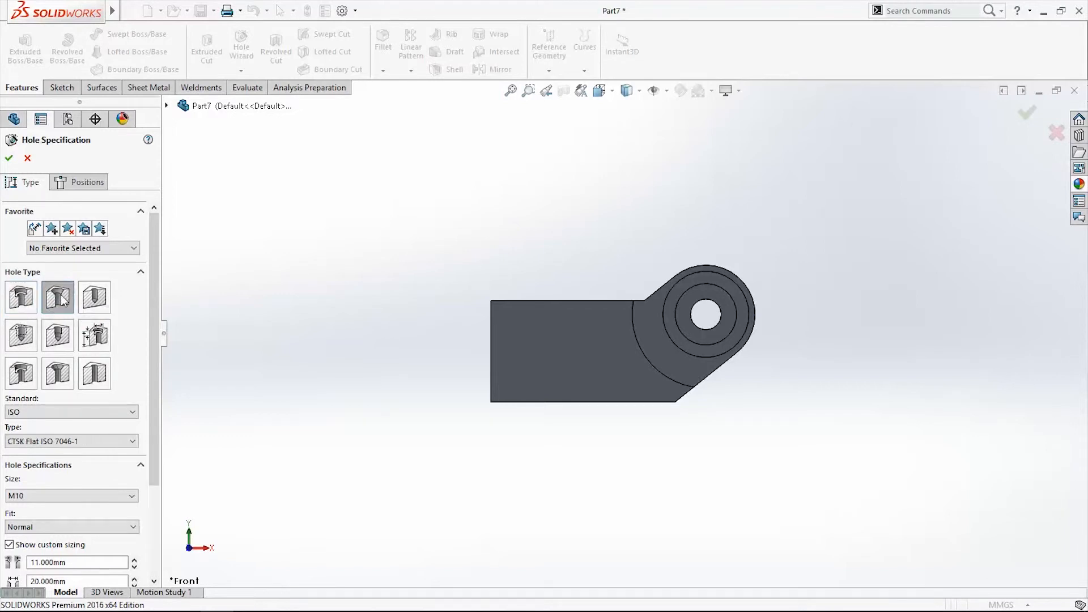
Try the other hole types one after another and return to the Countersink type.
click(102, 302)
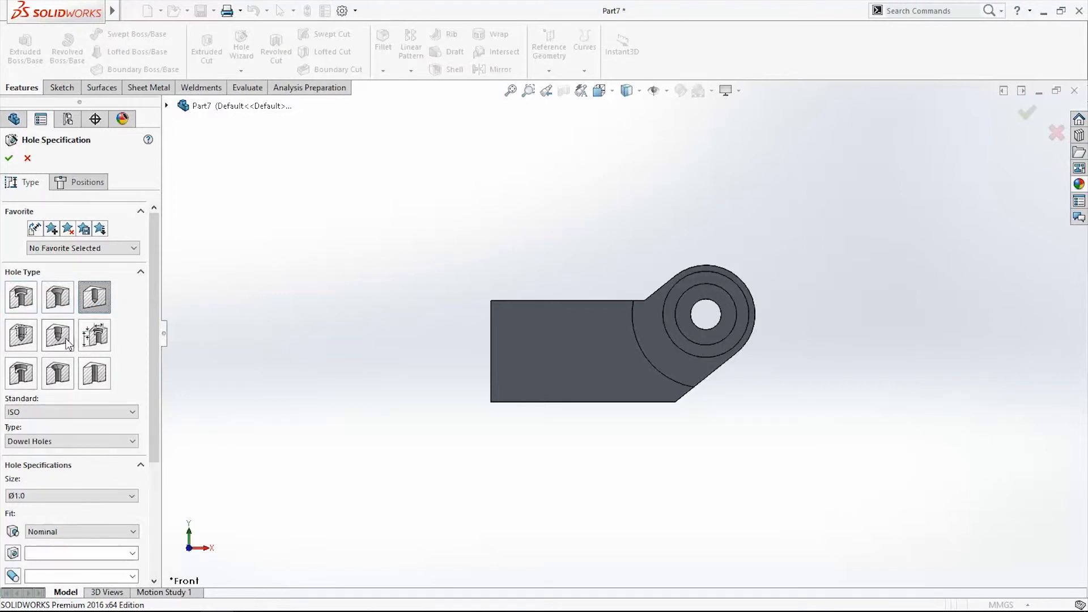
click(21, 343)
click(21, 373)
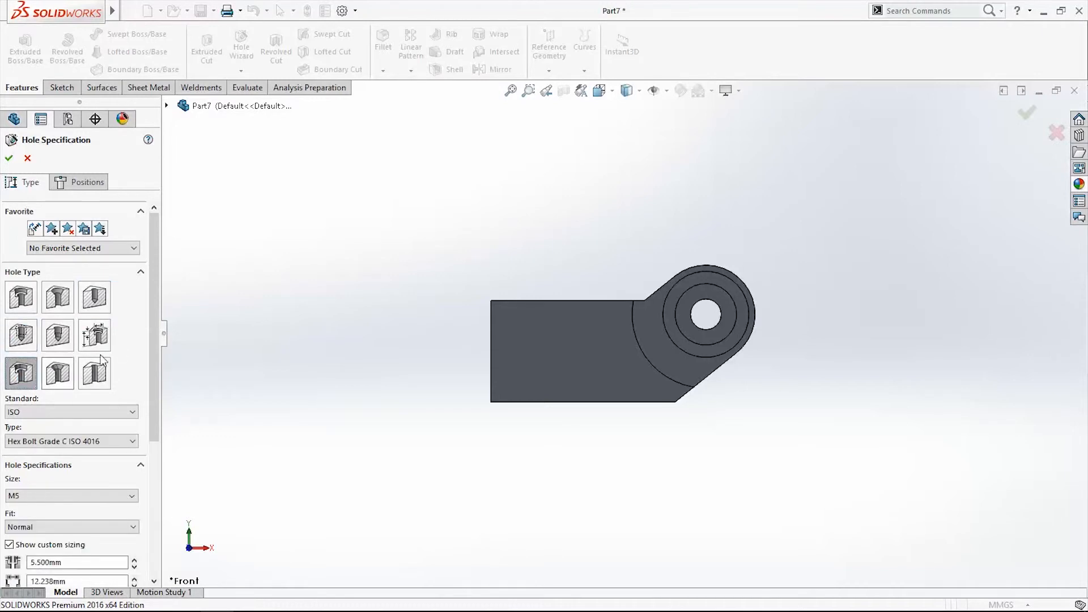
click(63, 339)
click(57, 373)
click(95, 373)
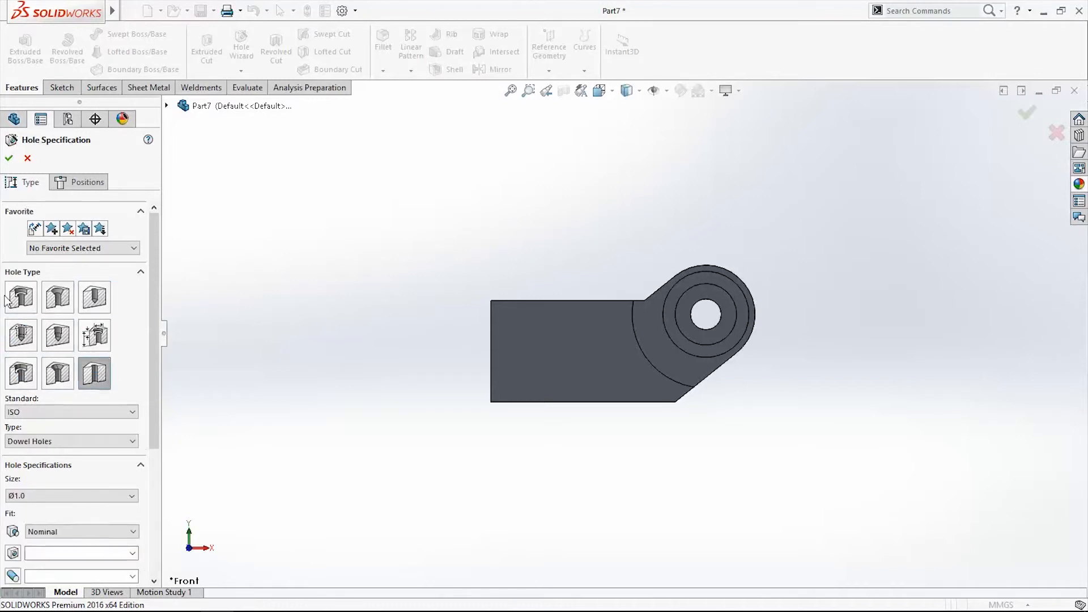
click(35, 296)
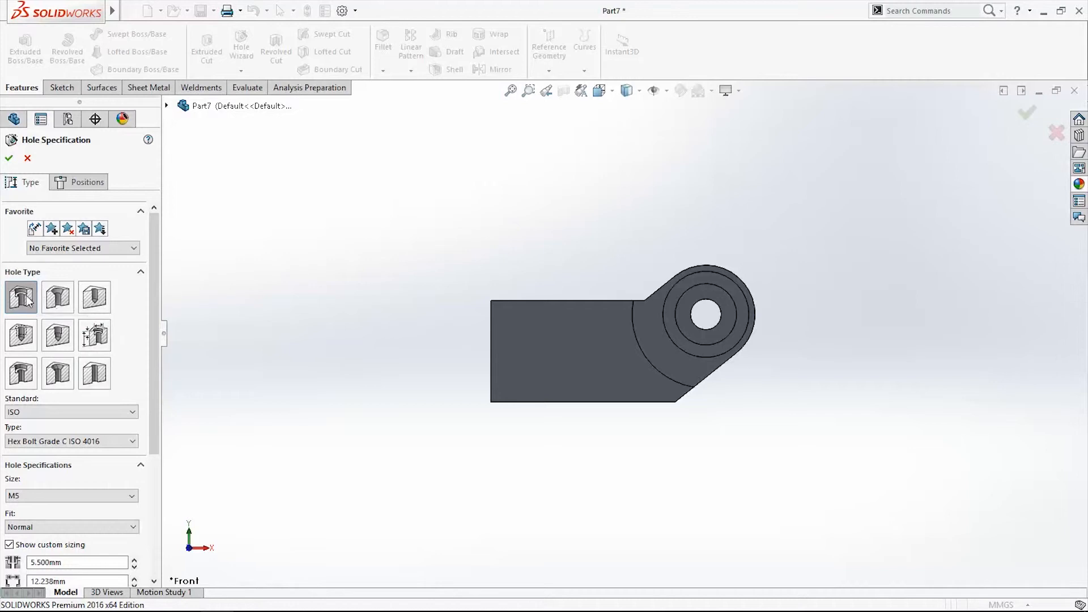
click(64, 309)
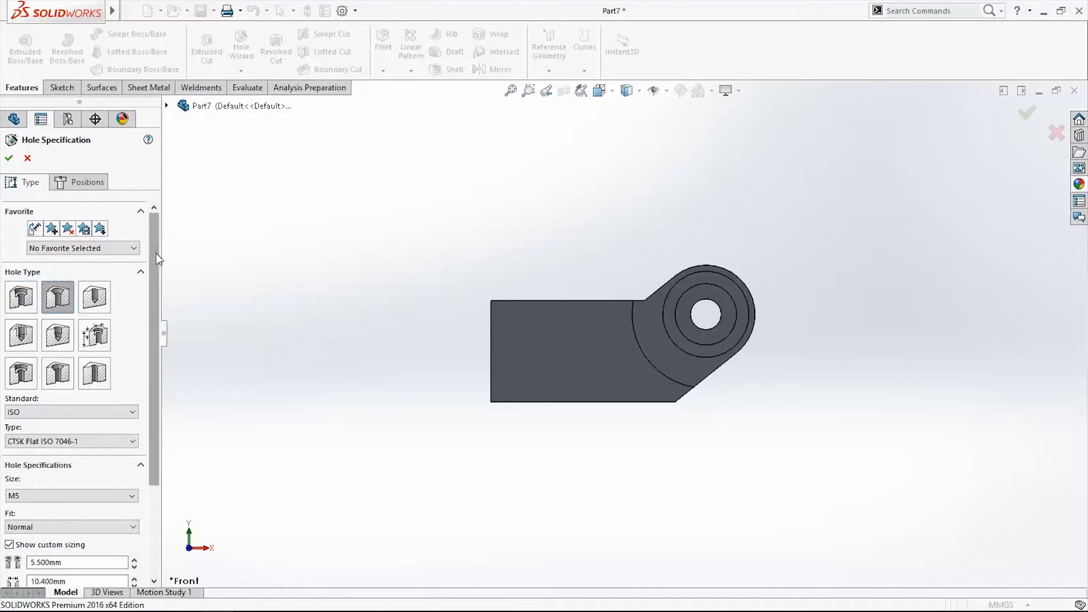
Examine the available hole standards and countersink screw types for the hole specification.
drag(156, 253, 156, 350)
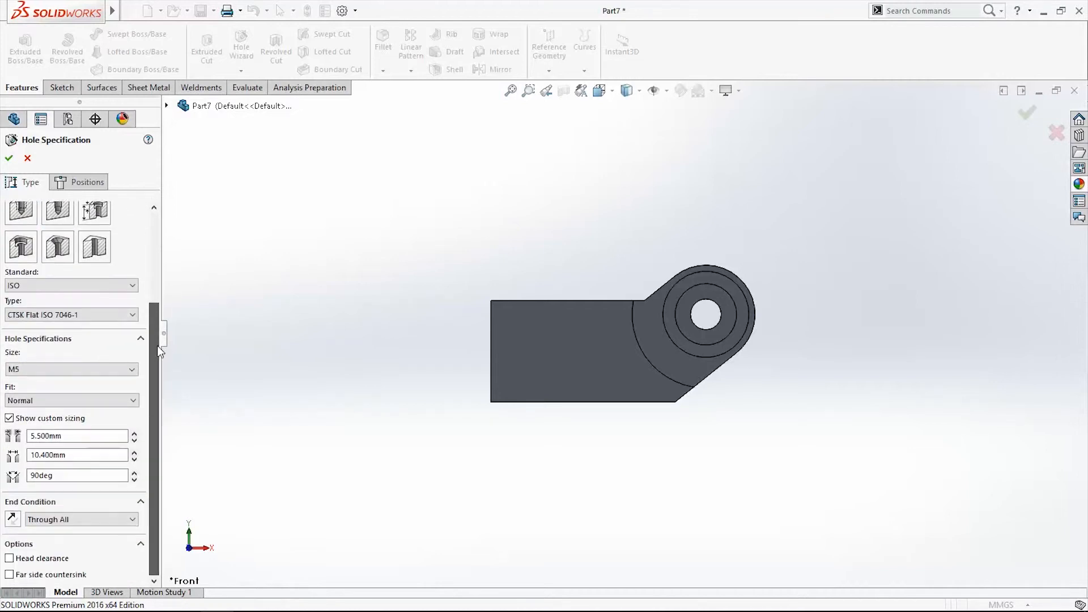
click(96, 287)
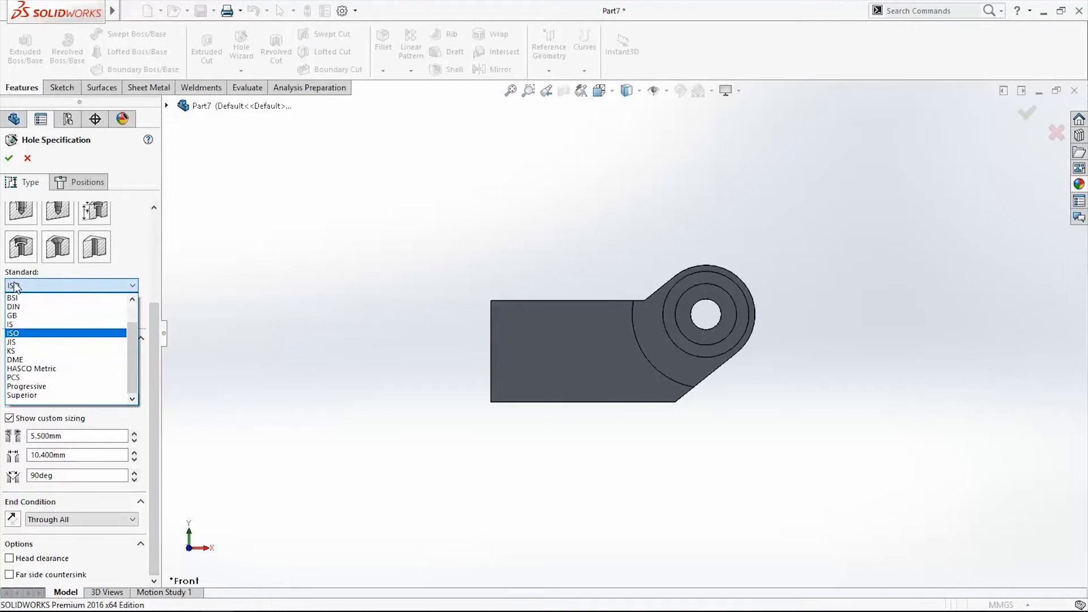
scroll(51, 369, up, 1)
scroll(49, 361, down, 1)
scroll(71, 317, up, 1)
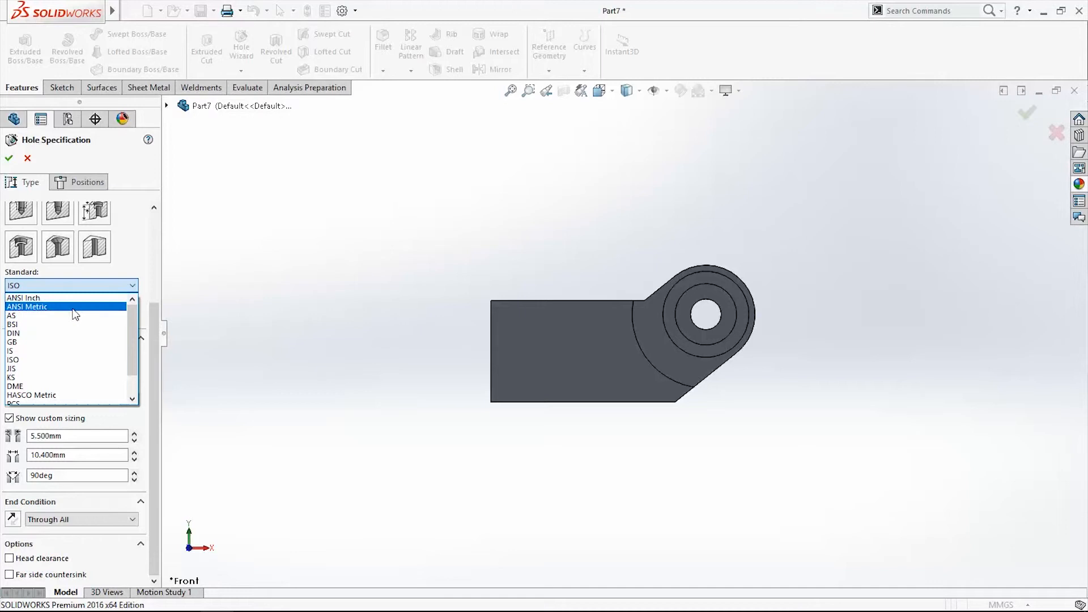
scroll(61, 372, down, 1)
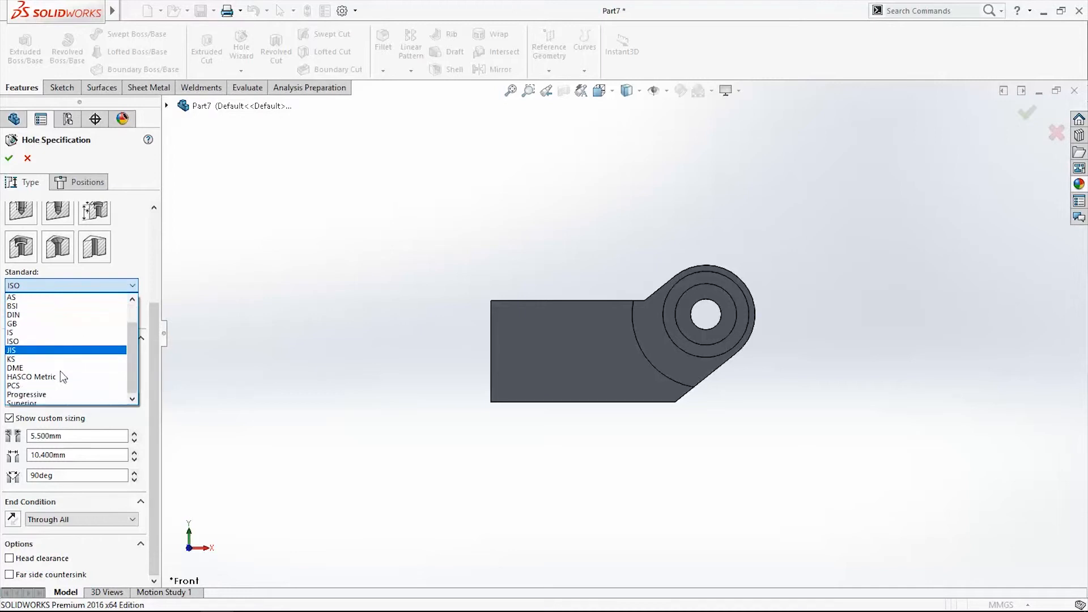
click(156, 260)
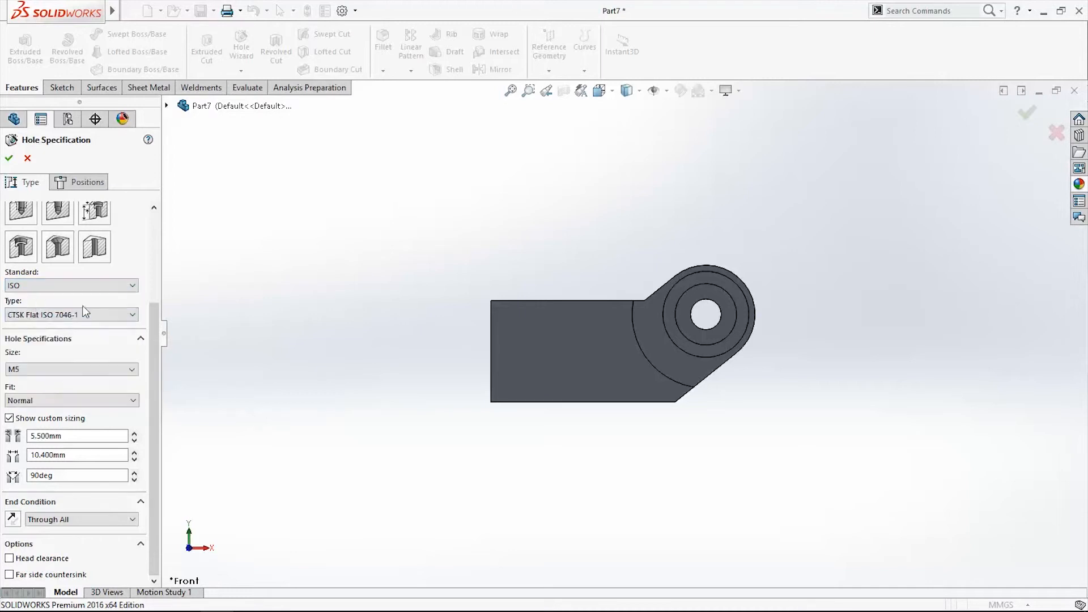
click(129, 319)
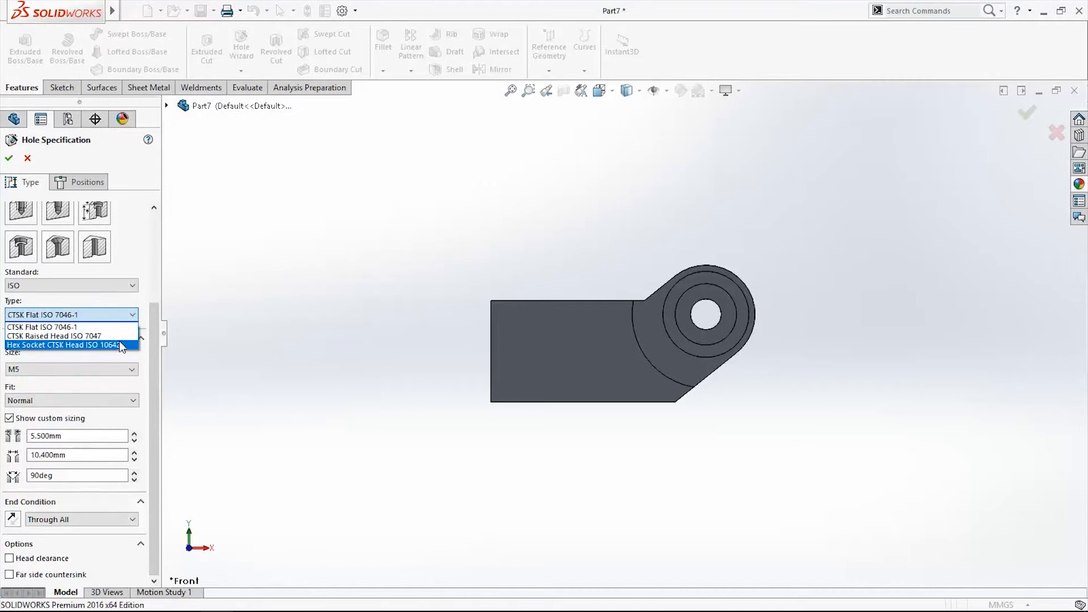
click(108, 300)
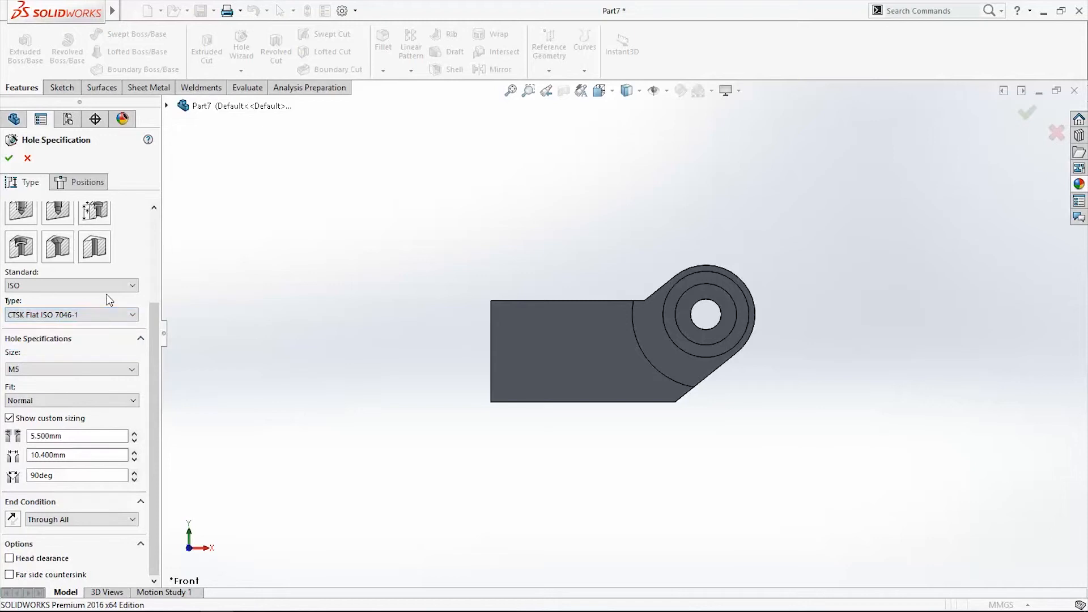
Set the countersunk hole's size to M6 with a Normal fit.
click(131, 370)
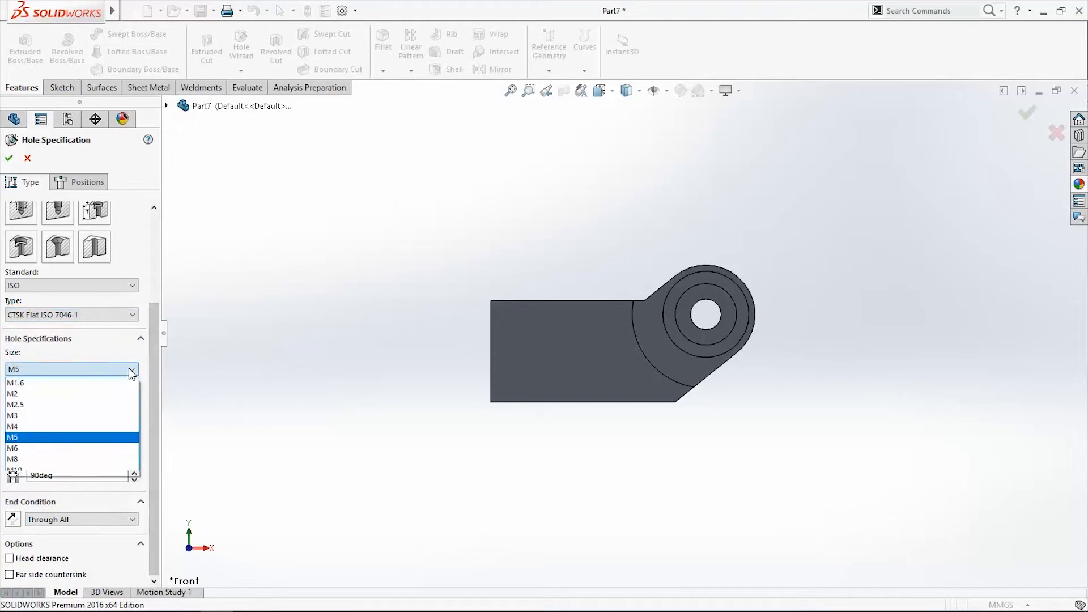
click(63, 448)
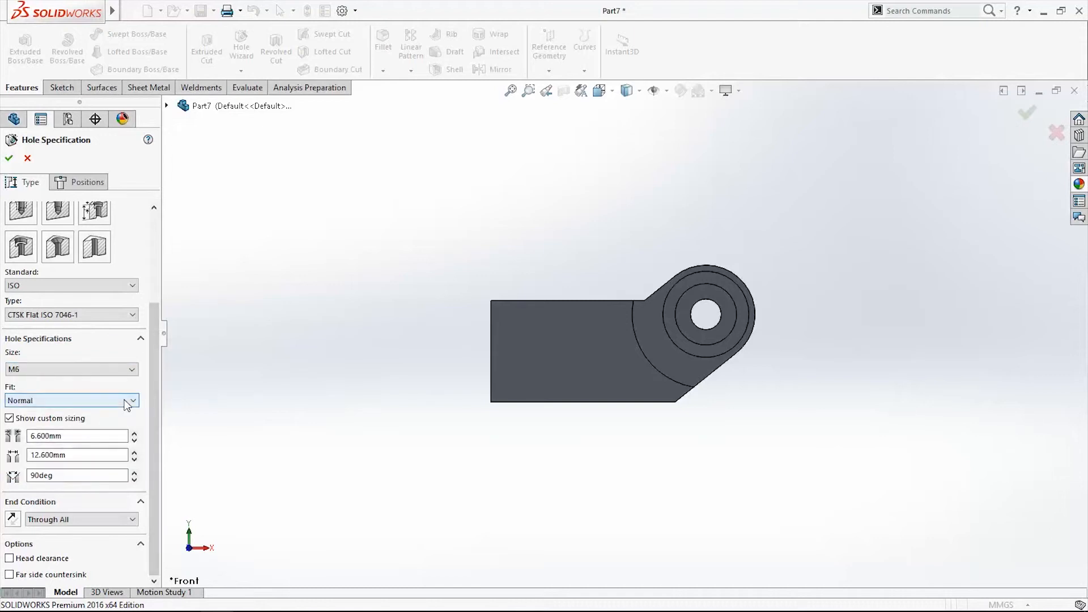
click(128, 402)
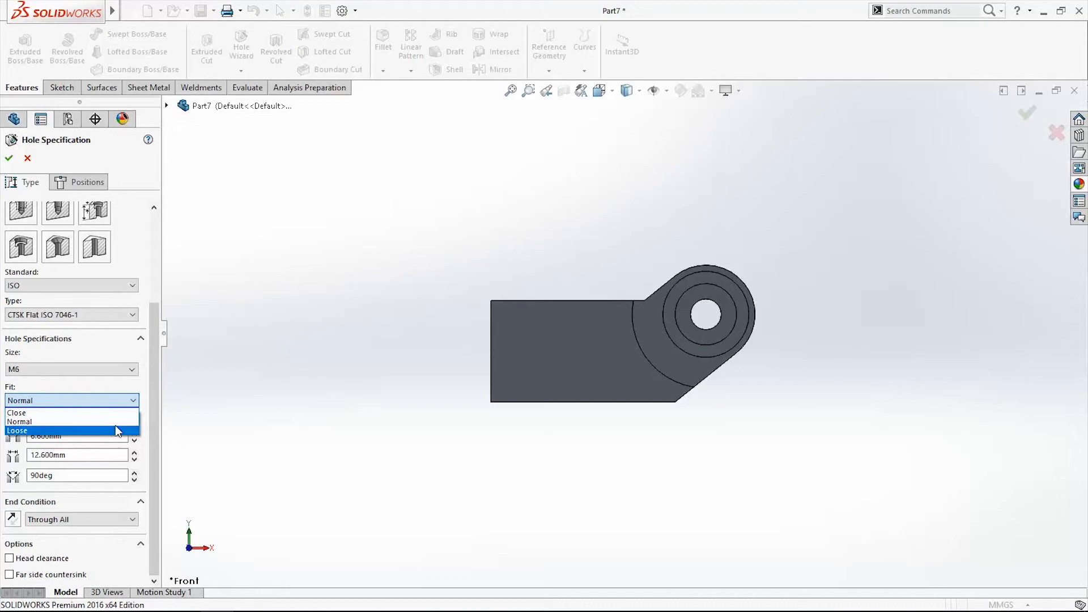
click(68, 422)
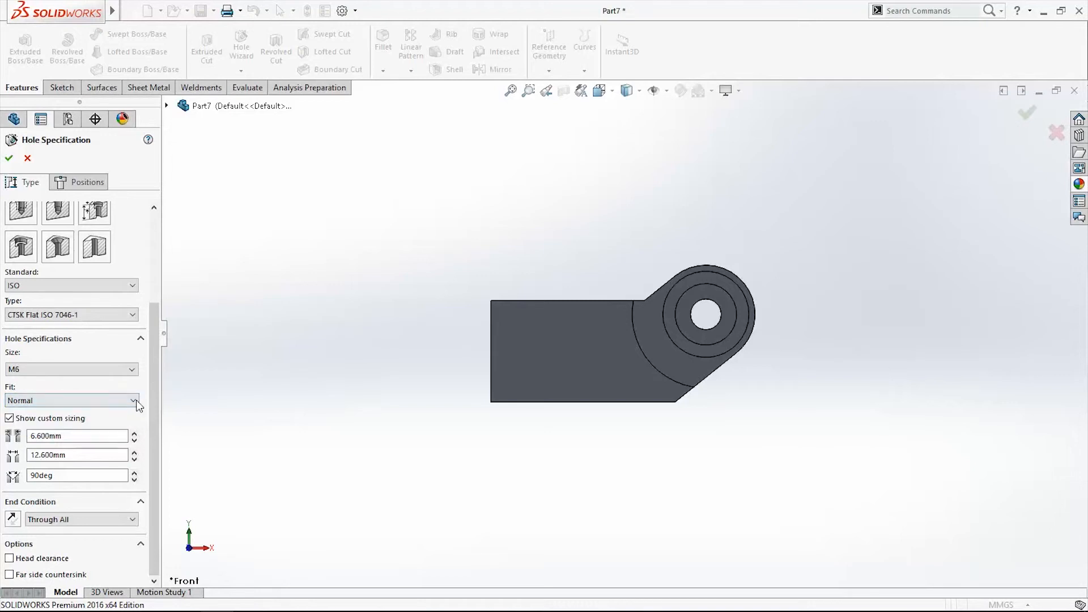
Examine the hole's custom diameter and angle settings and the available end conditions.
click(62, 420)
click(58, 483)
click(80, 455)
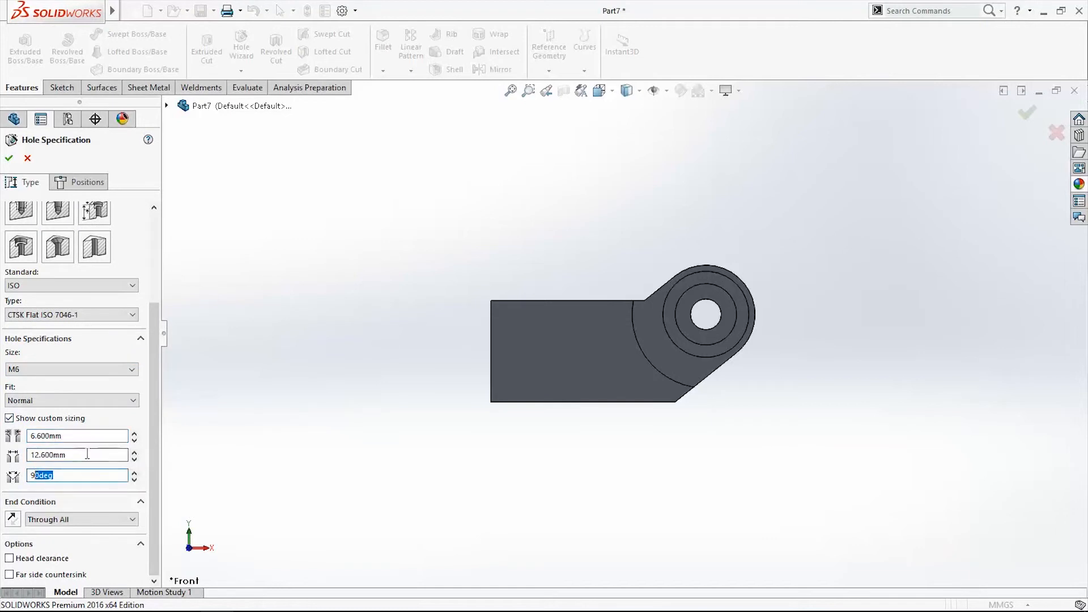
click(38, 437)
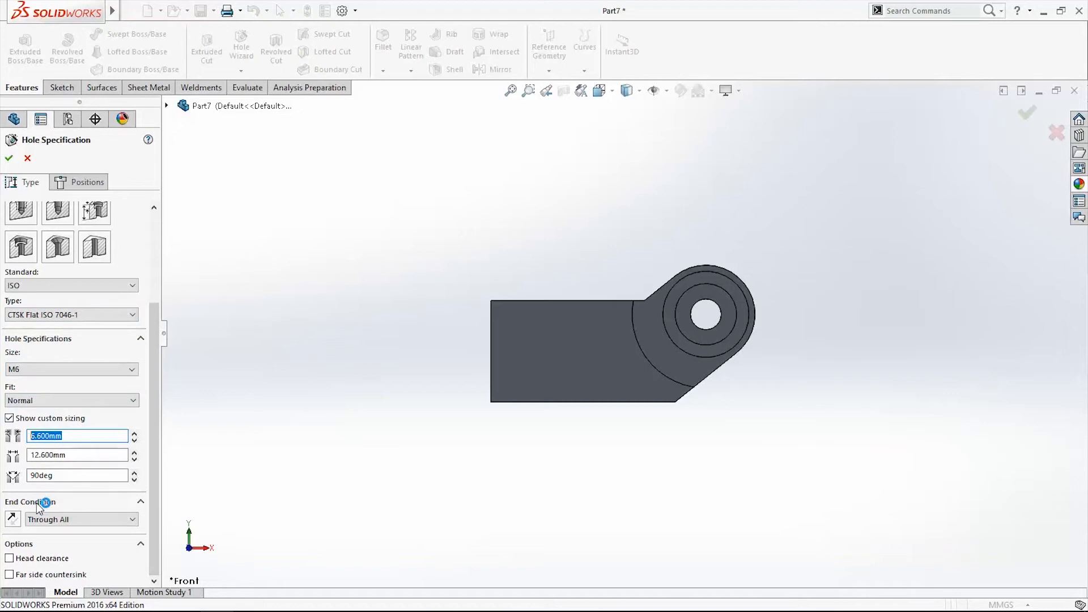
click(151, 513)
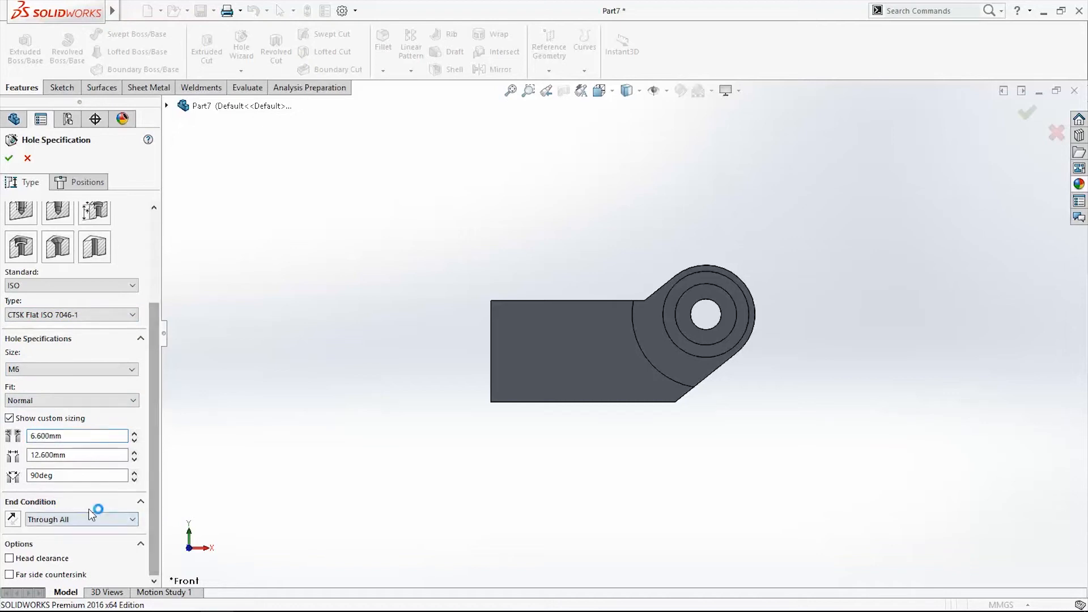
click(91, 518)
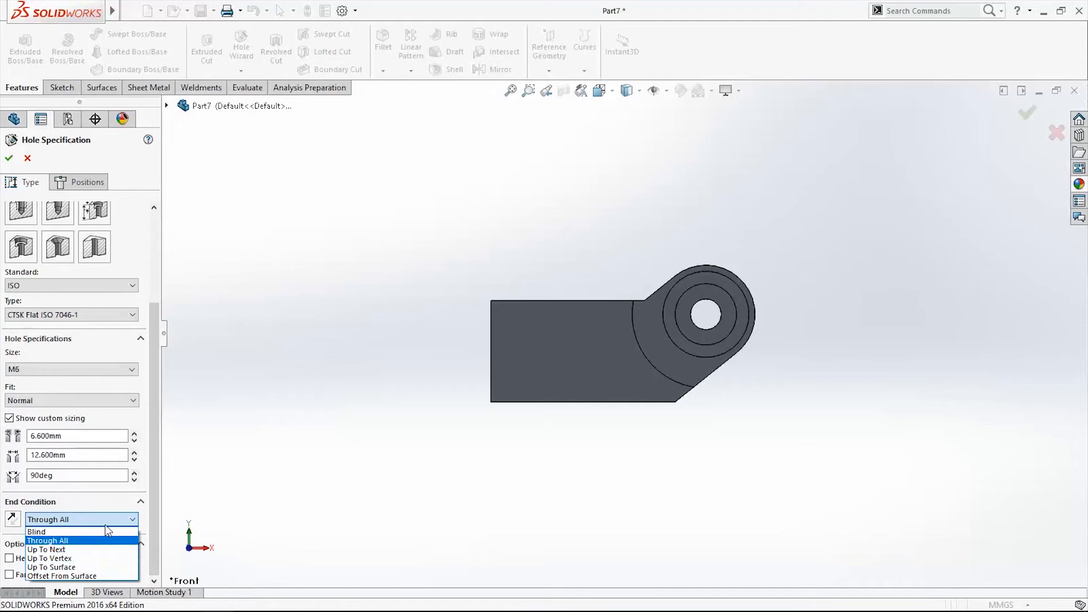
click(105, 524)
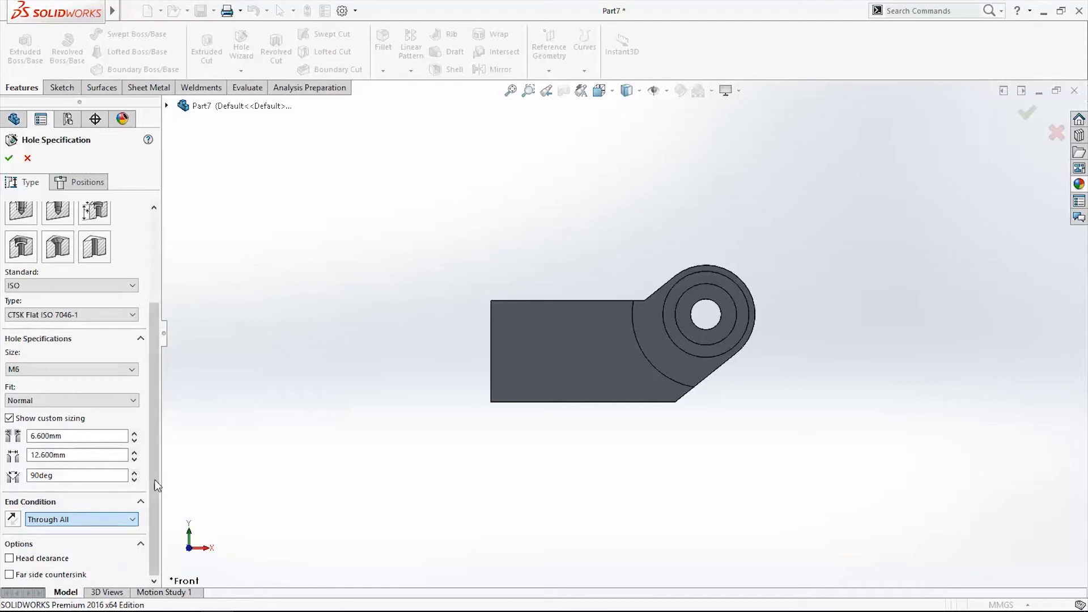
Try the head clearance and far side countersink options for the hole.
click(50, 561)
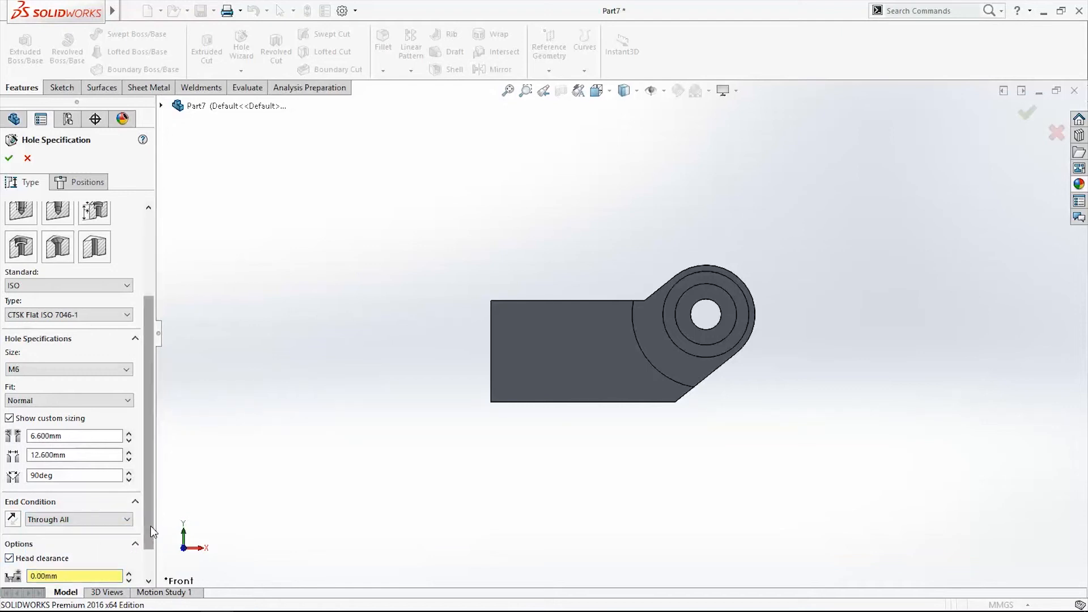
scroll(152, 530, down, 2)
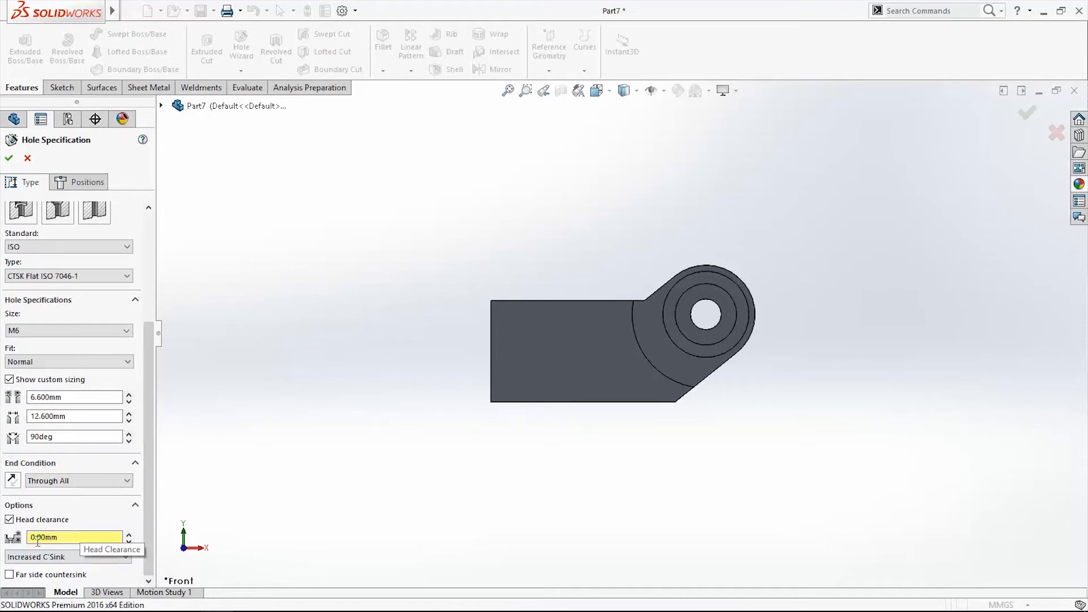
click(16, 521)
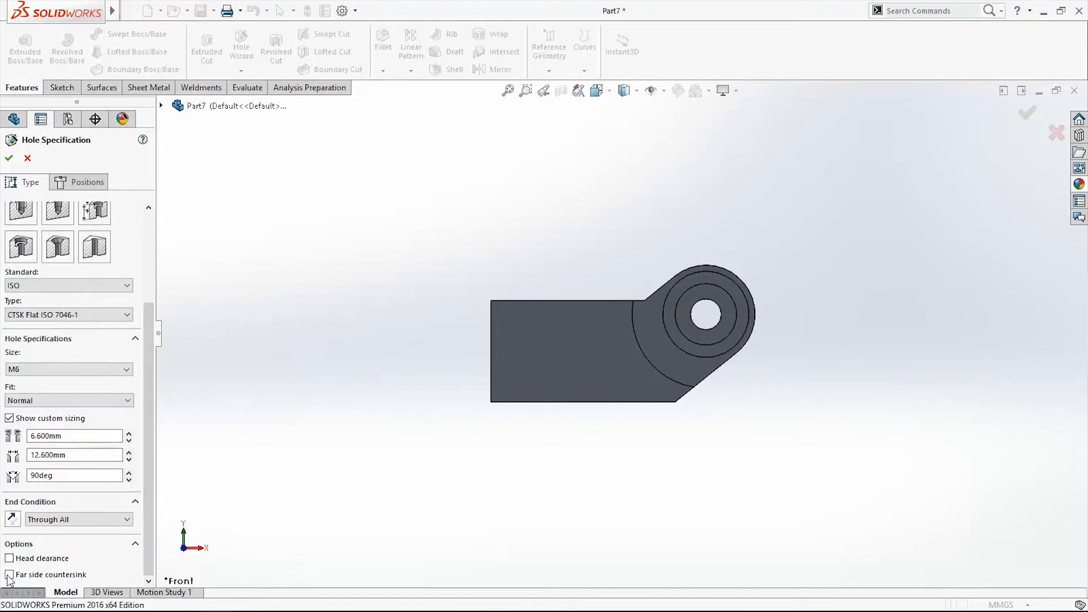
click(9, 575)
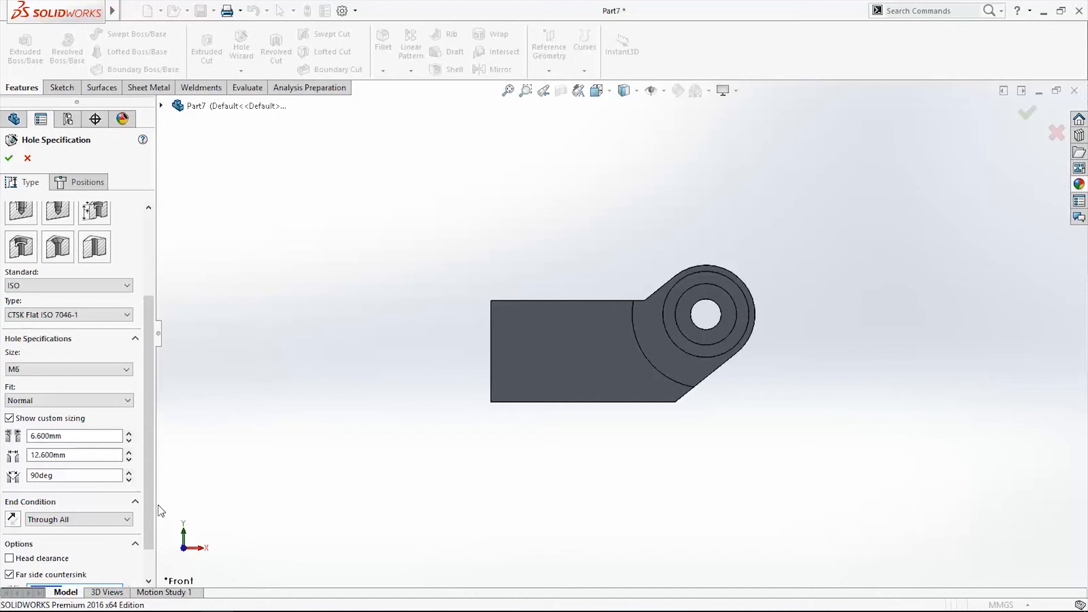
scroll(145, 536, down, 2)
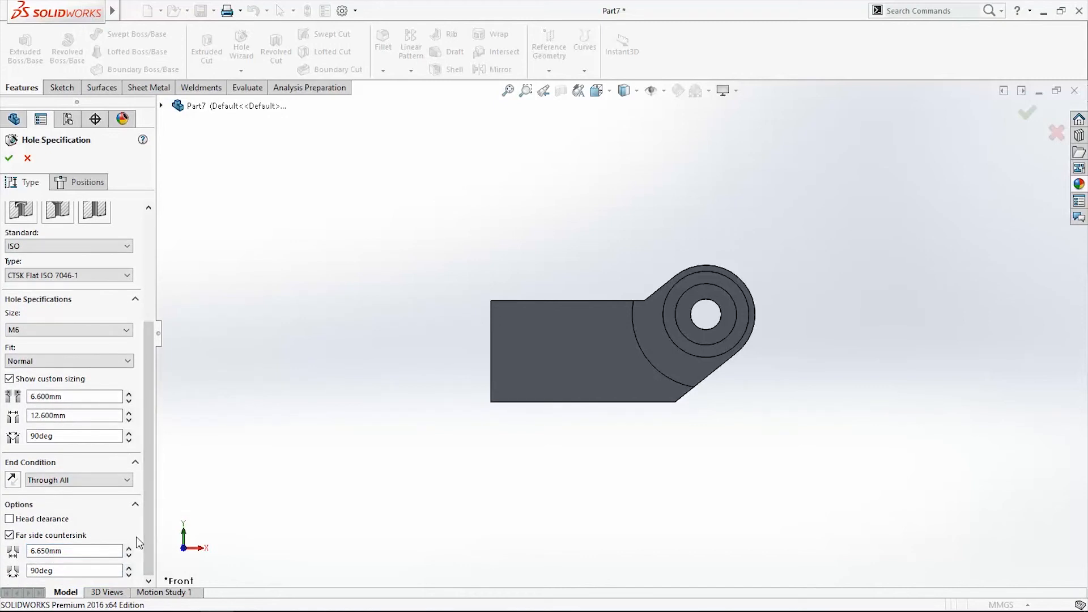
Place two countersunk holes on the block's large flat face, one near its upper-left corner and one toward its lower right.
middle_drag(602, 455, 702, 359)
middle_drag(790, 480, 587, 456)
scroll(68, 368, up, 5)
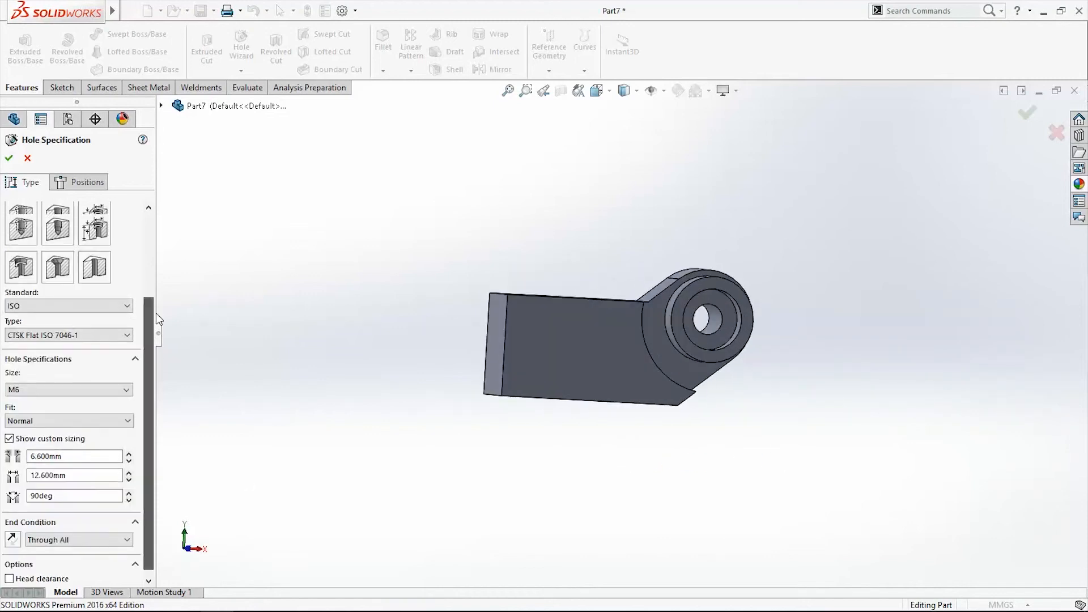
click(80, 182)
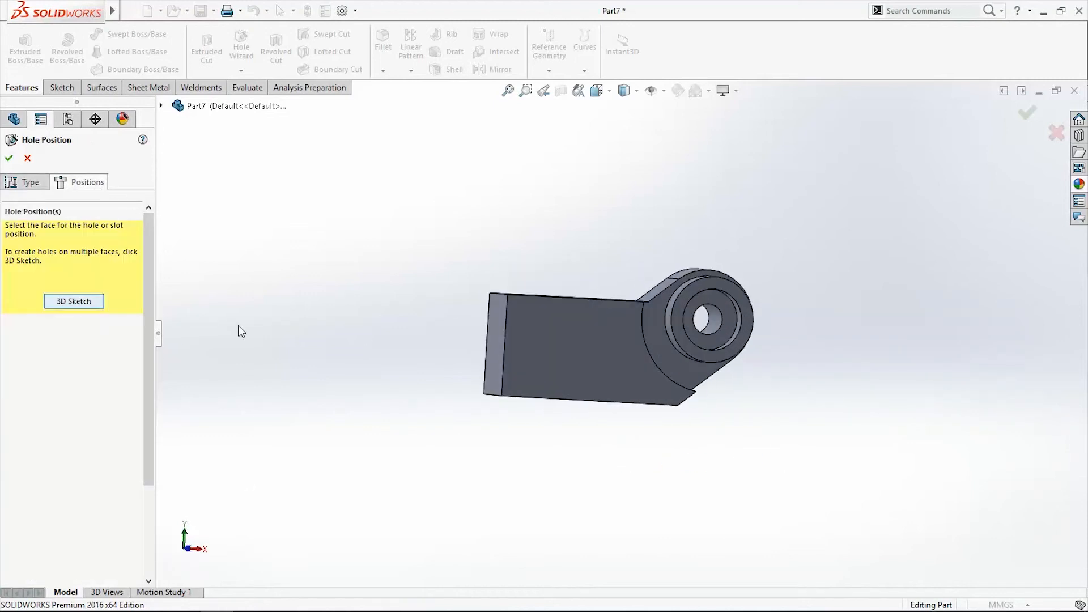
click(573, 344)
scroll(582, 377, down, 3)
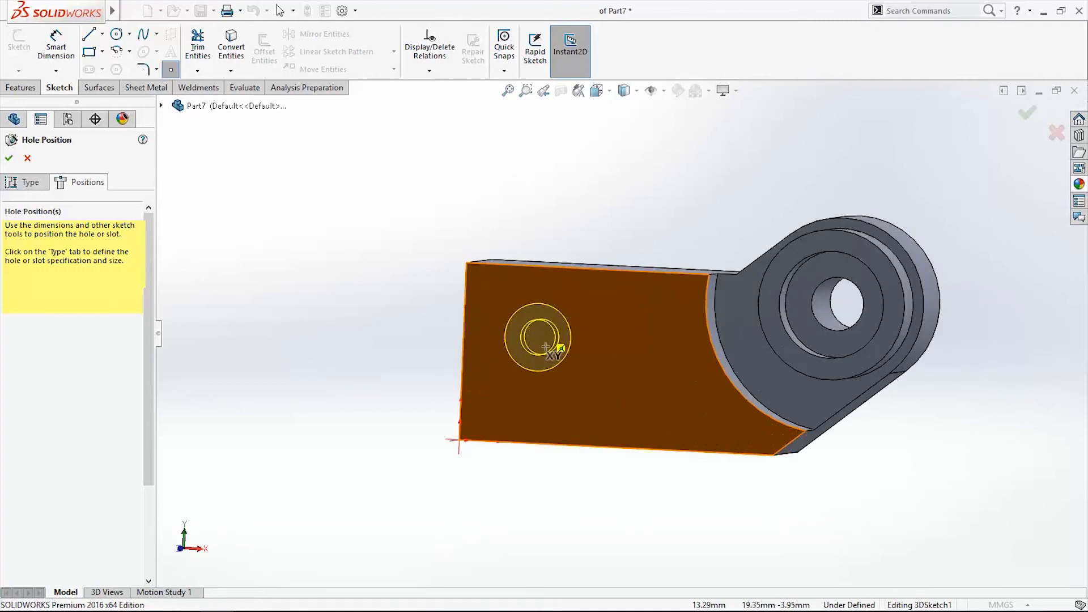
click(528, 316)
middle_drag(583, 363, 624, 379)
click(688, 396)
middle_drag(706, 439, 664, 433)
middle_drag(566, 372, 590, 374)
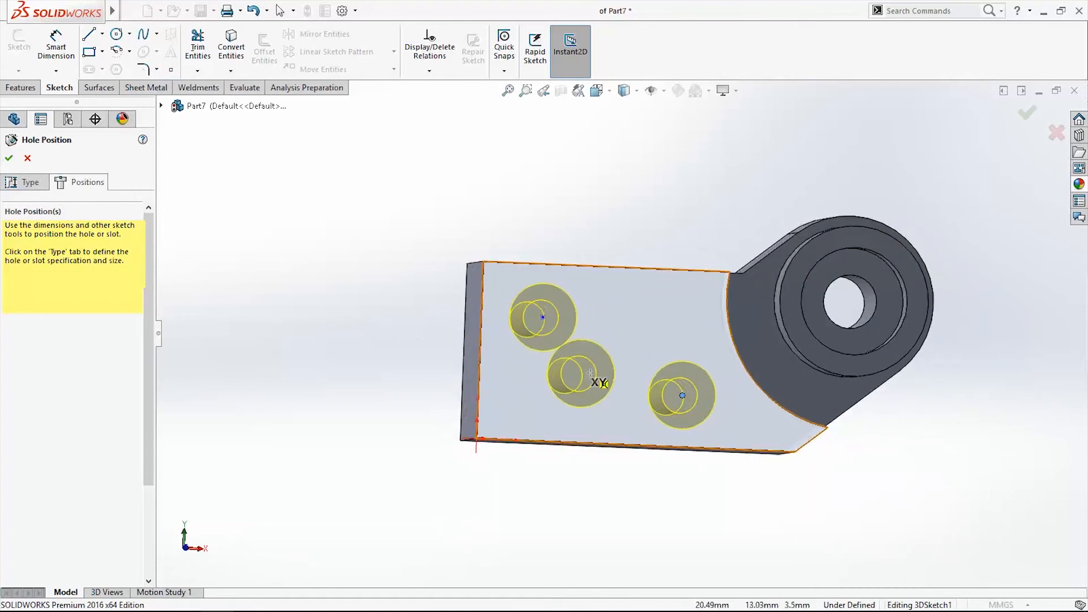
Dimension the upper-left hole's center 10 mm from the left edge of the block's flat face.
middle_drag(722, 441, 711, 429)
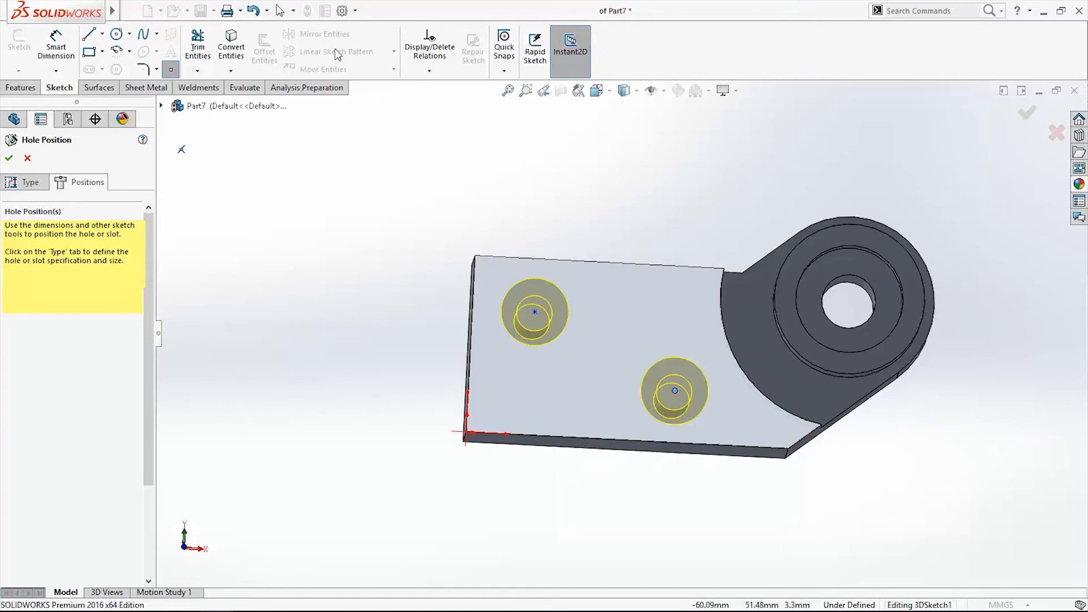
click(63, 51)
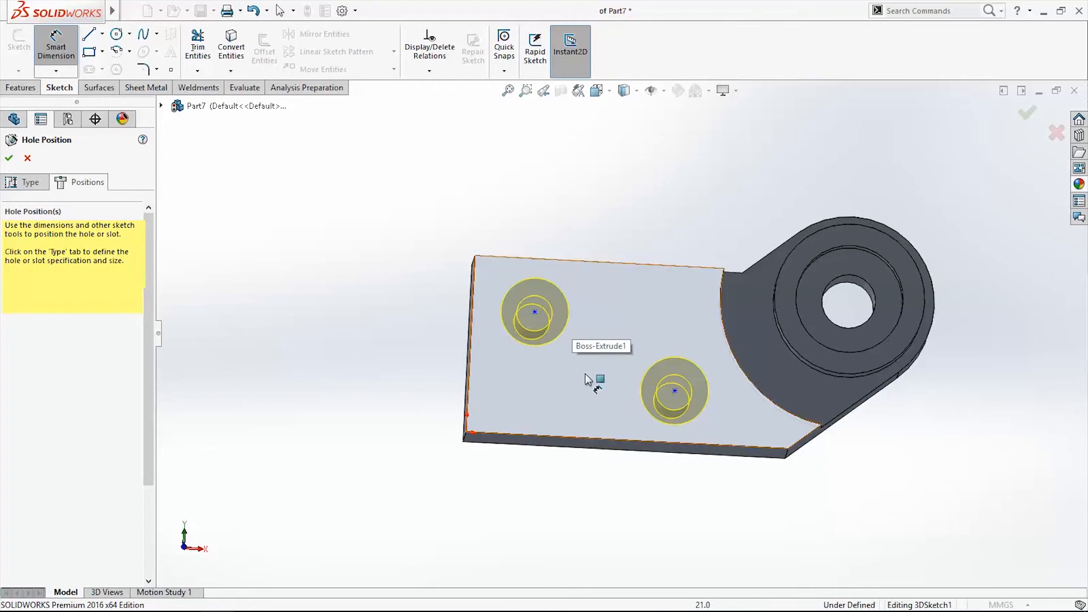
middle_drag(584, 374, 597, 401)
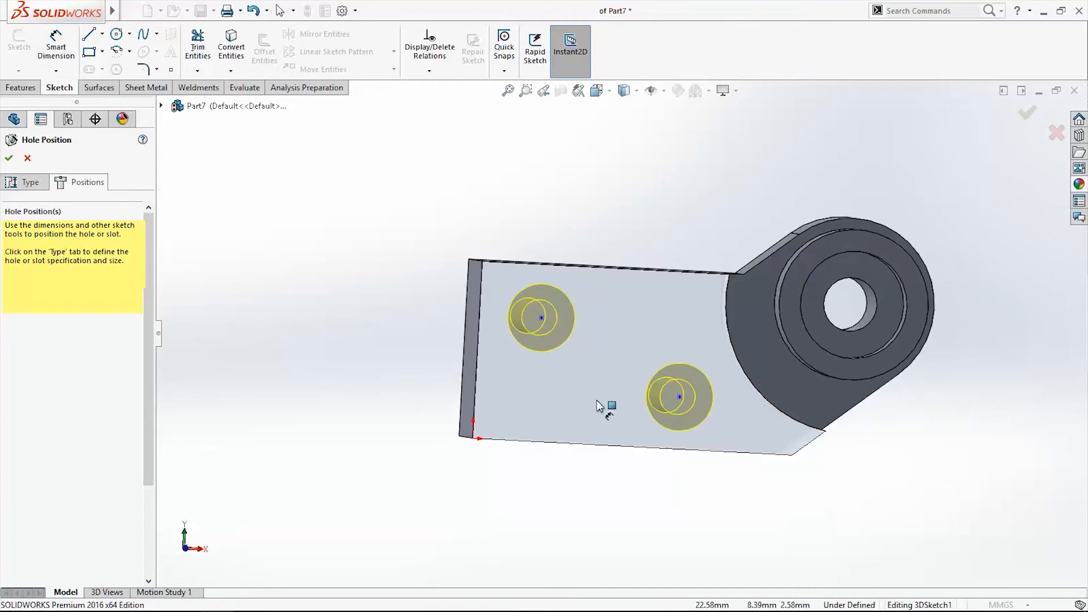
click(483, 295)
click(542, 318)
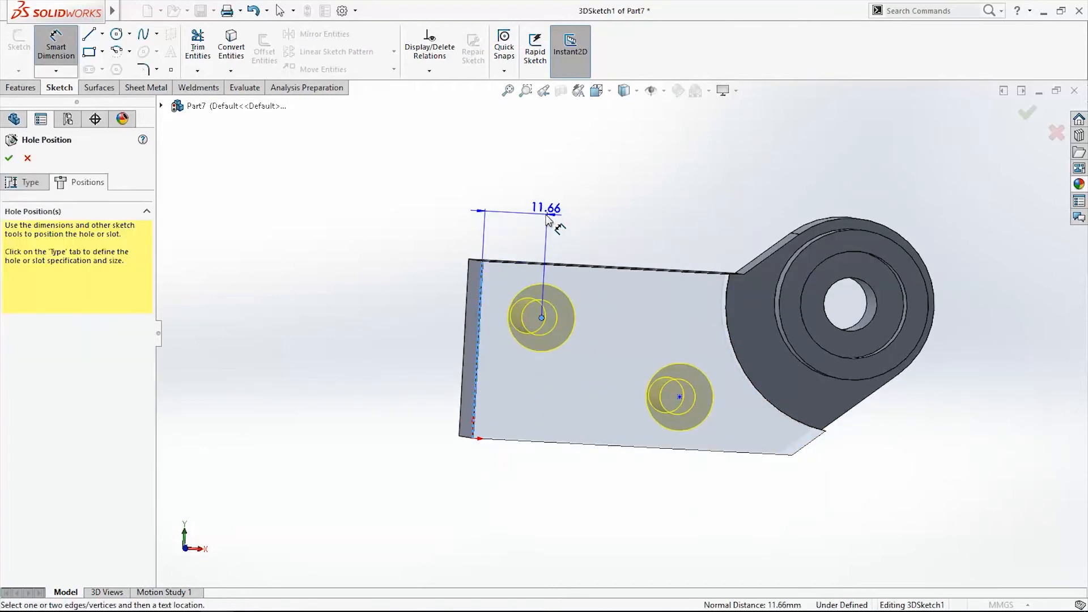
click(546, 216)
text(10)
key(Return)
Dimension the lower-right hole's center 40 mm from the left edge of the flat face.
middle_drag(591, 343, 574, 328)
click(673, 391)
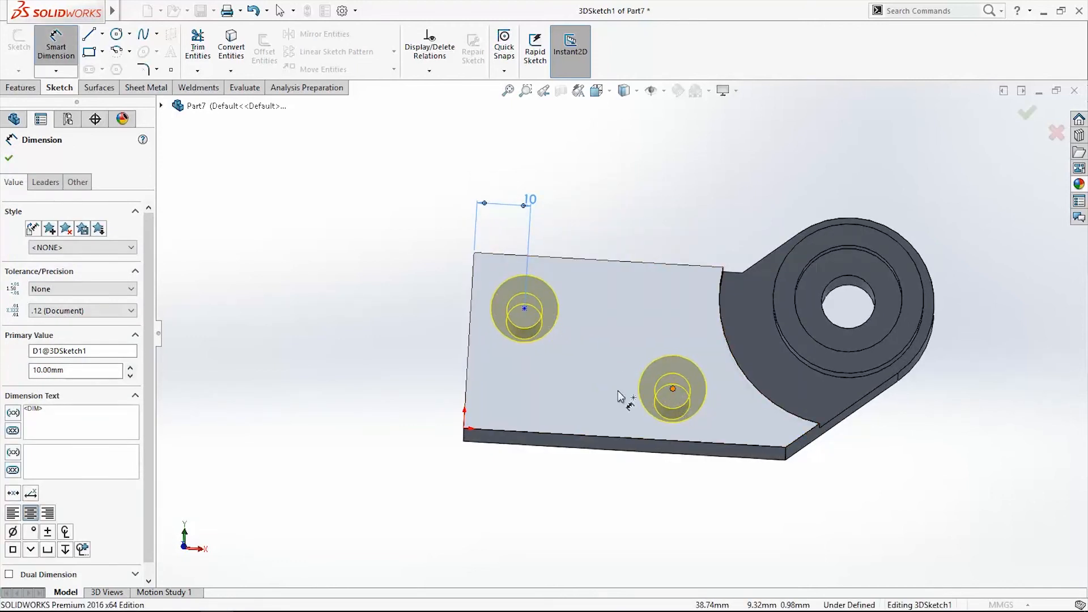
click(474, 348)
click(595, 212)
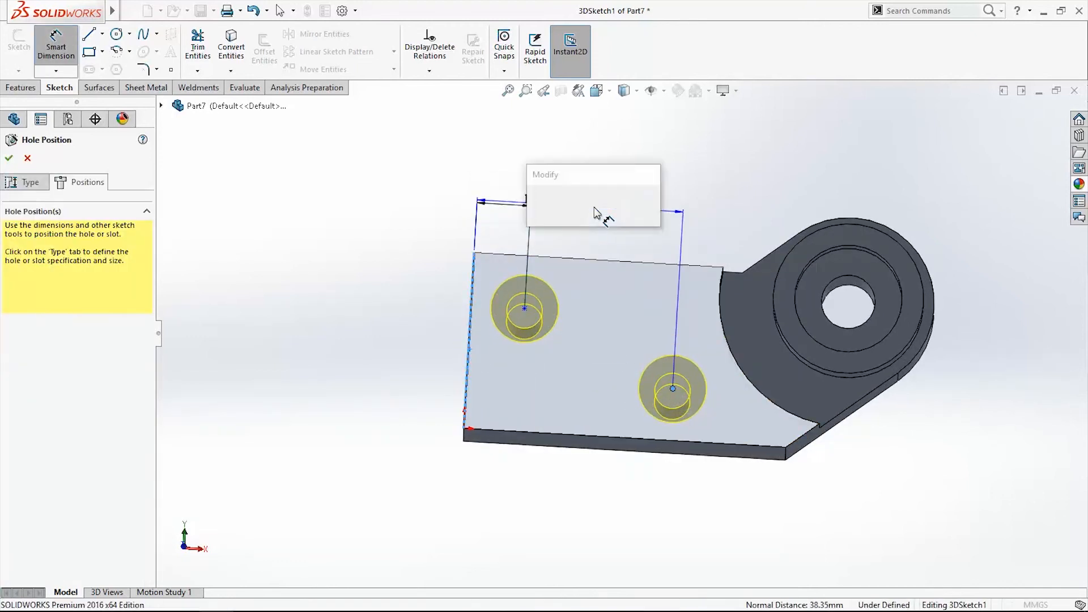
text(40)
key(Return)
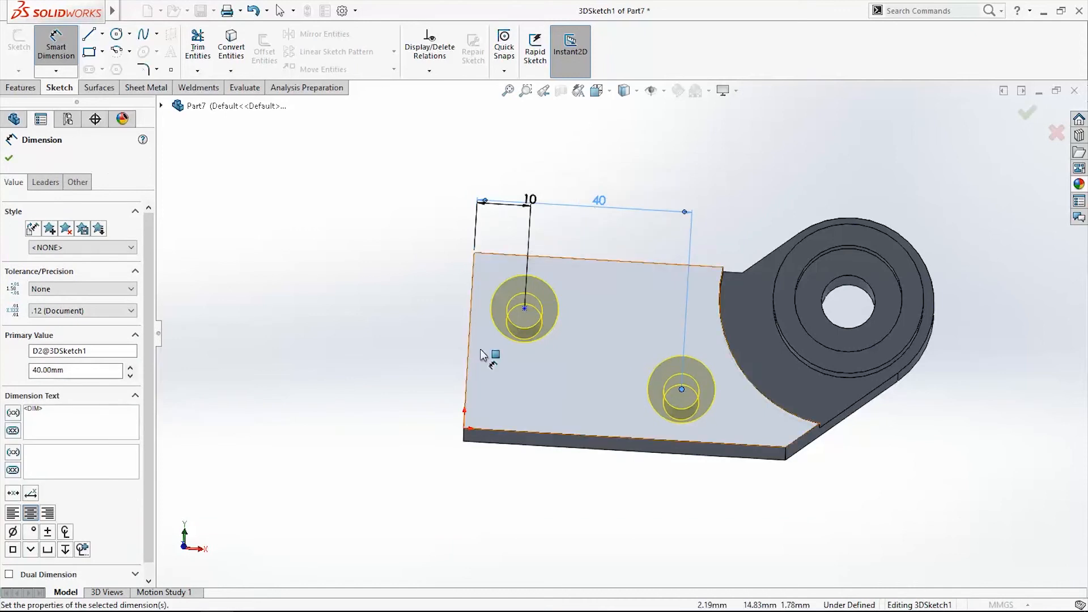
Dimension the upper-left hole's center 10 mm below the top edge of the flat face.
click(512, 258)
click(525, 309)
click(441, 289)
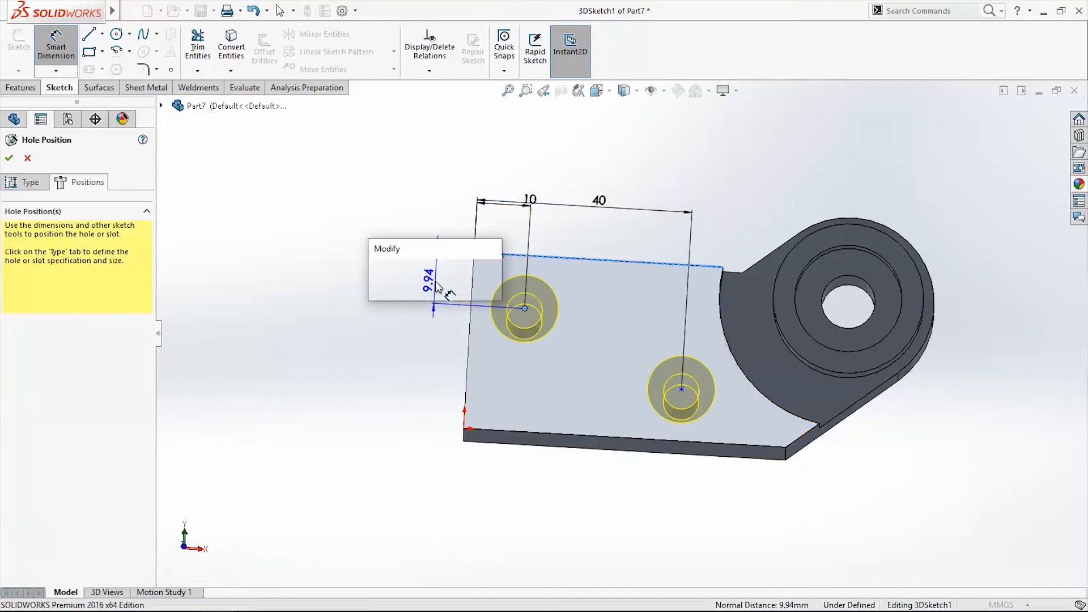
text(10)
key(Return)
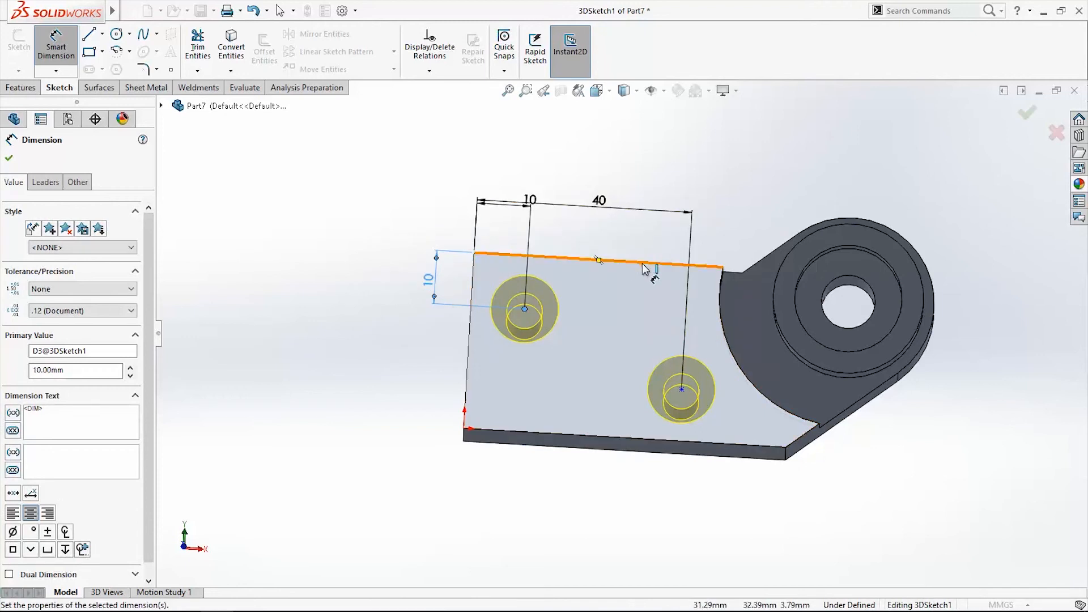
Dimension the lower-right hole's center 20 mm below the face's top edge and finish the countersunk hole feature.
click(647, 264)
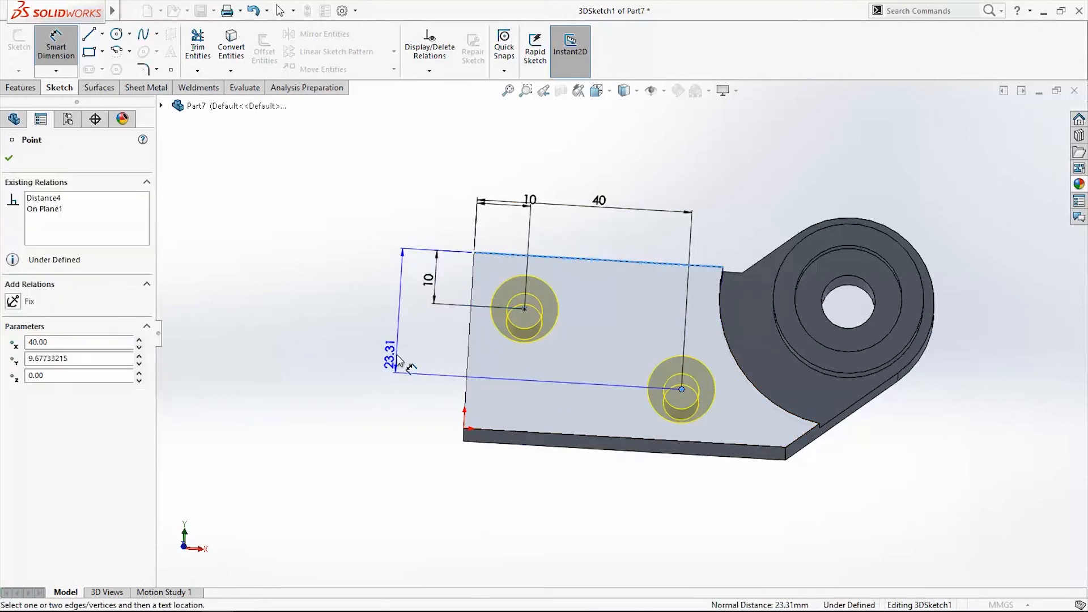
click(396, 340)
text(20)
key(Return)
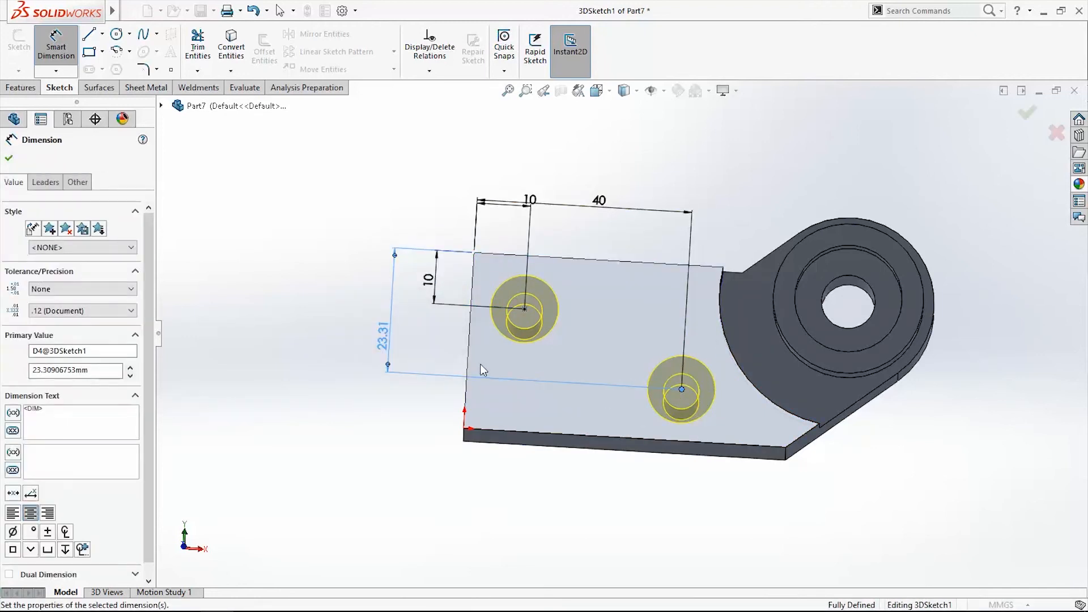
scroll(663, 516, up, 3)
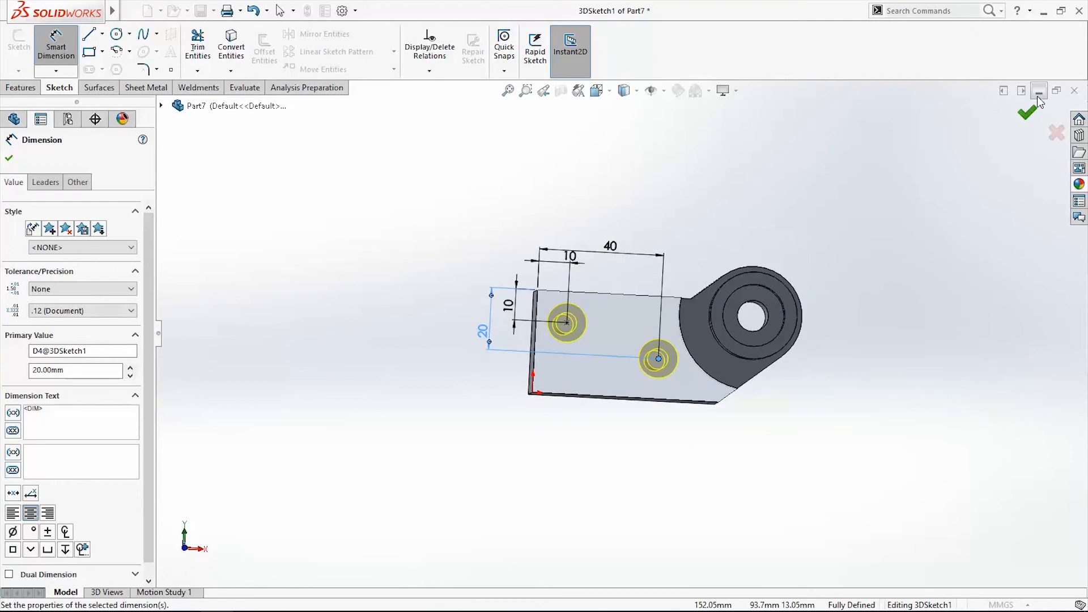
click(1029, 112)
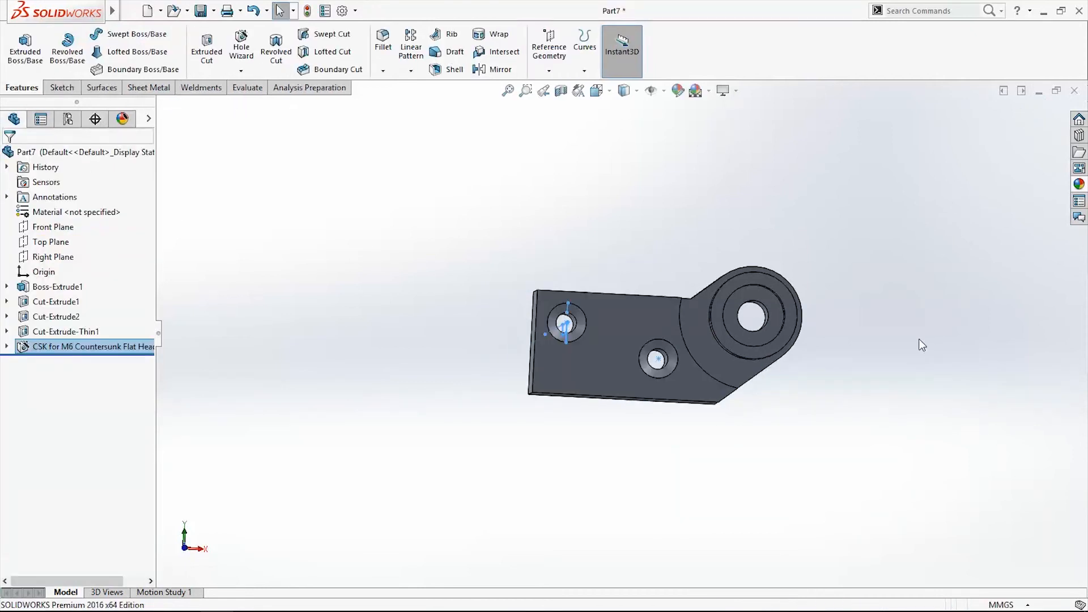
Examine the finished holes and the position and profile sketches contained in the countersunk hole feature.
mouse_move(784, 428)
middle_down()
mouse_move(765, 255)
mouse_move(683, 309)
mouse_move(804, 389)
mouse_move(771, 396)
middle_up()
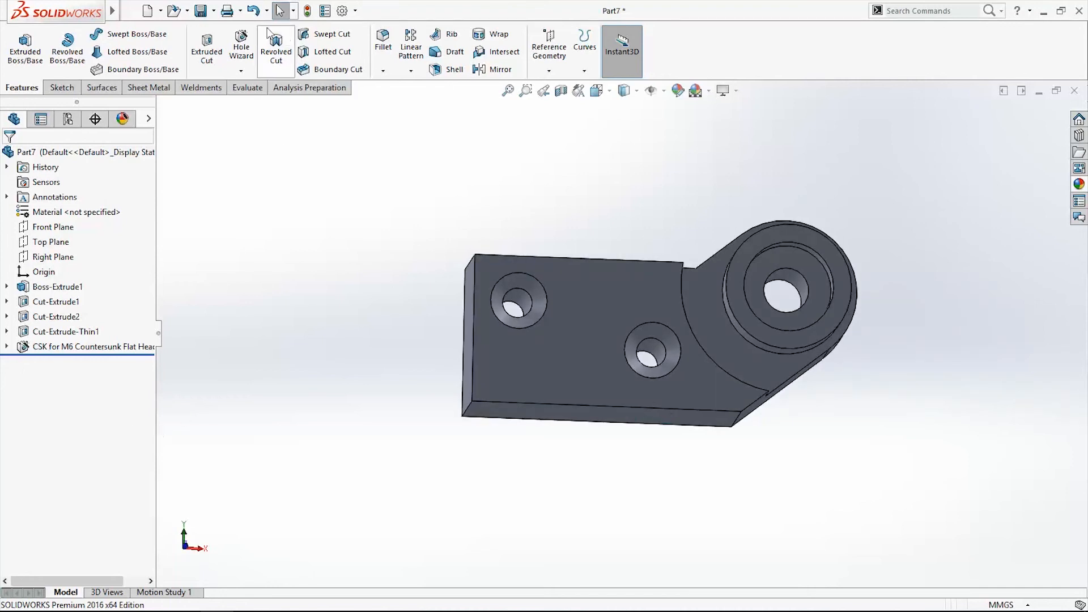
middle_drag(672, 407, 672, 429)
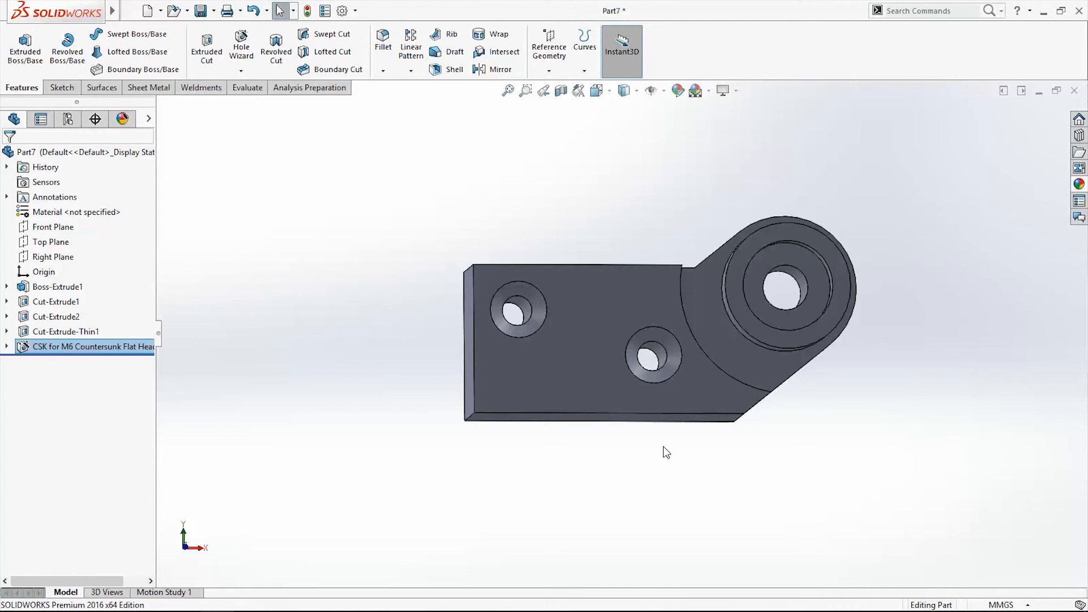
click(7, 347)
click(63, 361)
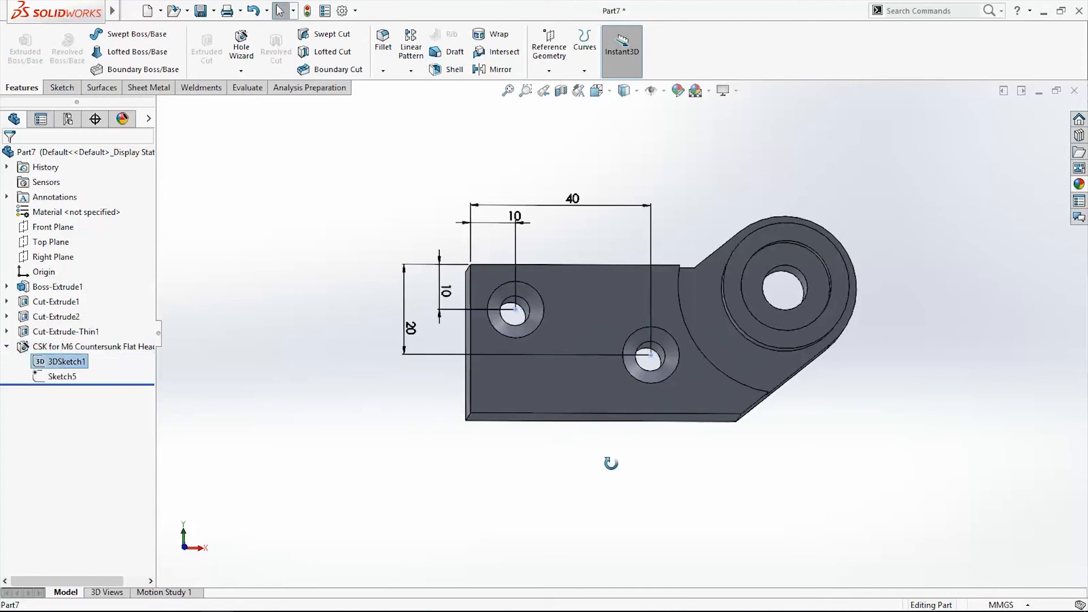
mouse_move(614, 461)
middle_down()
mouse_move(593, 476)
mouse_move(633, 462)
mouse_move(623, 462)
middle_up()
click(62, 376)
mouse_move(527, 431)
middle_down()
mouse_move(624, 425)
mouse_move(700, 404)
mouse_move(749, 373)
mouse_move(666, 459)
mouse_move(623, 468)
middle_up()
scroll(748, 379, down, 3)
scroll(748, 373, up, 3)
click(624, 467)
Reopen the M6 countersunk hole feature for editing, review its type settings and bring up the hole positions.
right_click(94, 353)
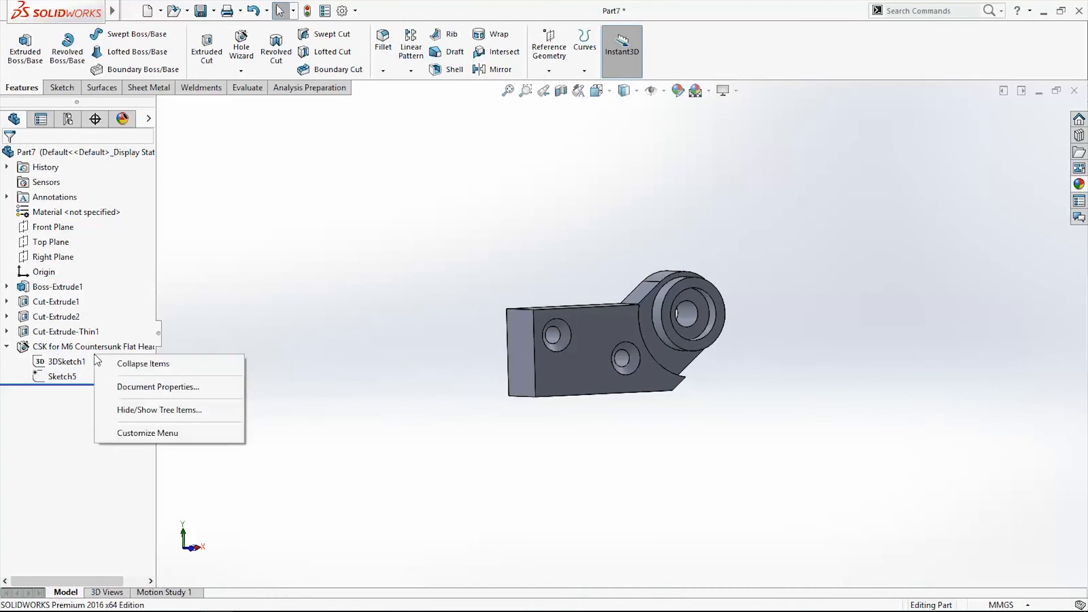
click(83, 348)
right_click(74, 348)
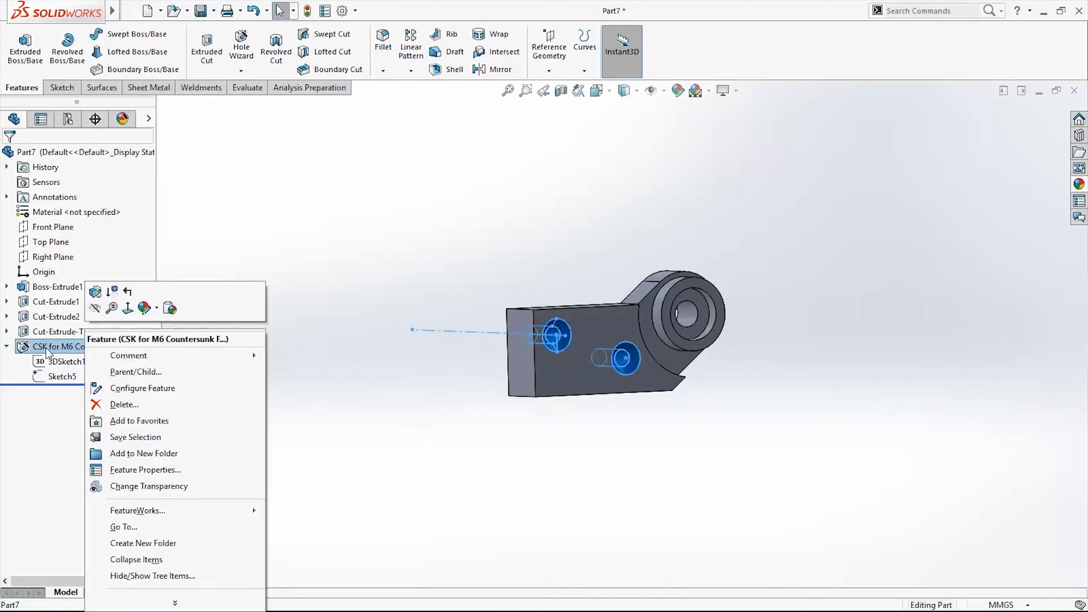
click(103, 293)
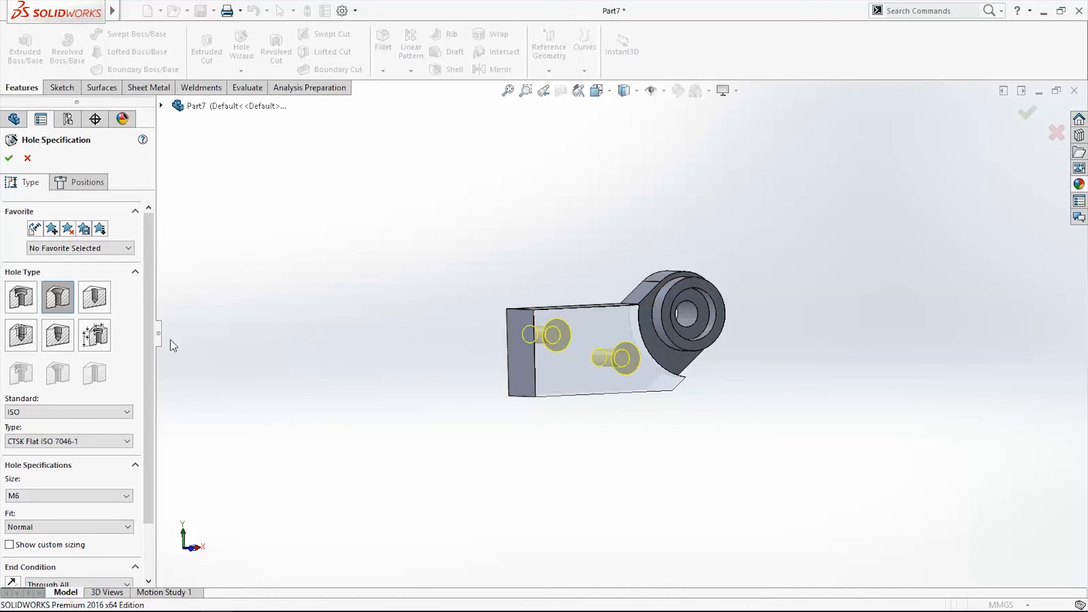
drag(149, 297, 147, 427)
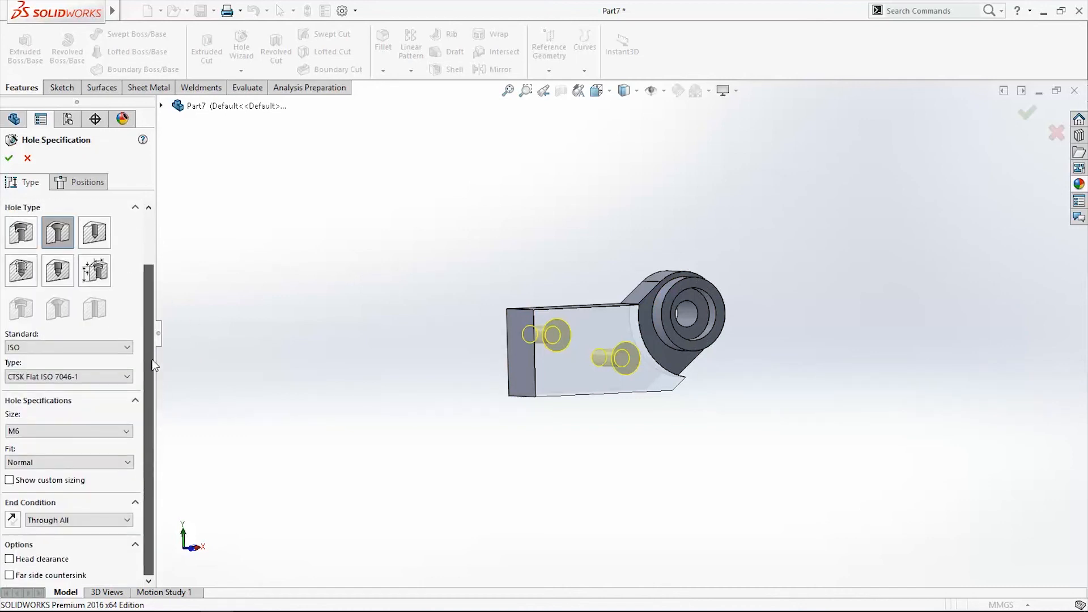
scroll(153, 365, up, 3)
click(68, 181)
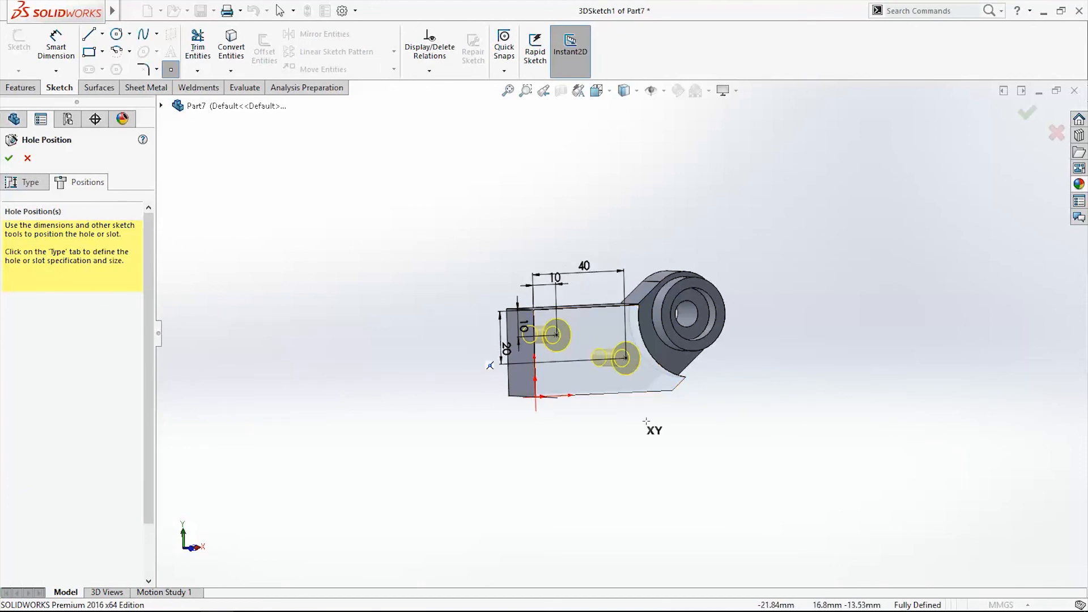
middle_drag(775, 481, 724, 474)
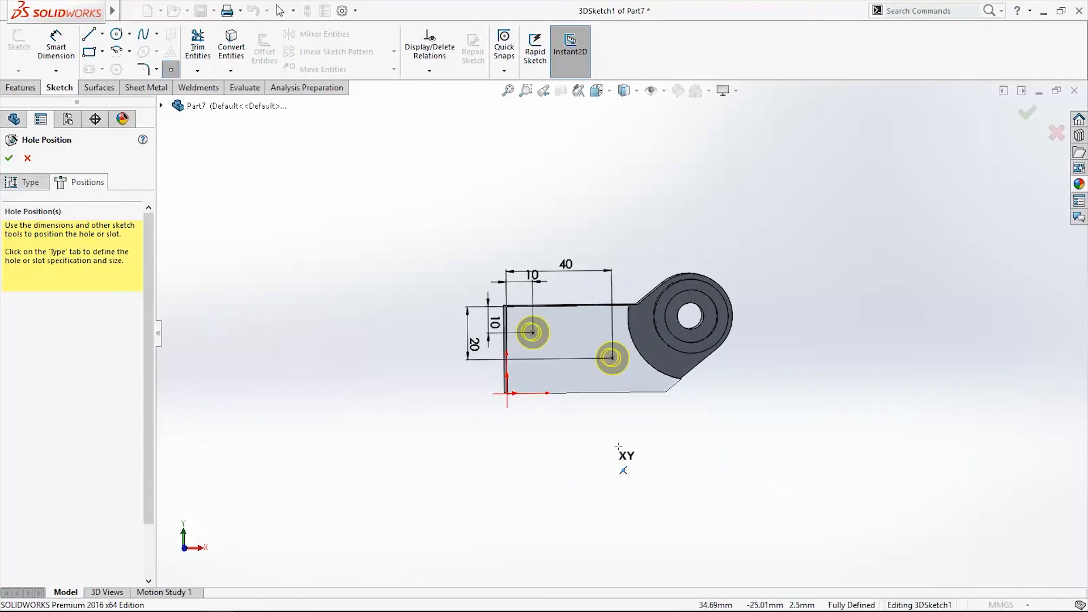
scroll(642, 409, down, 1)
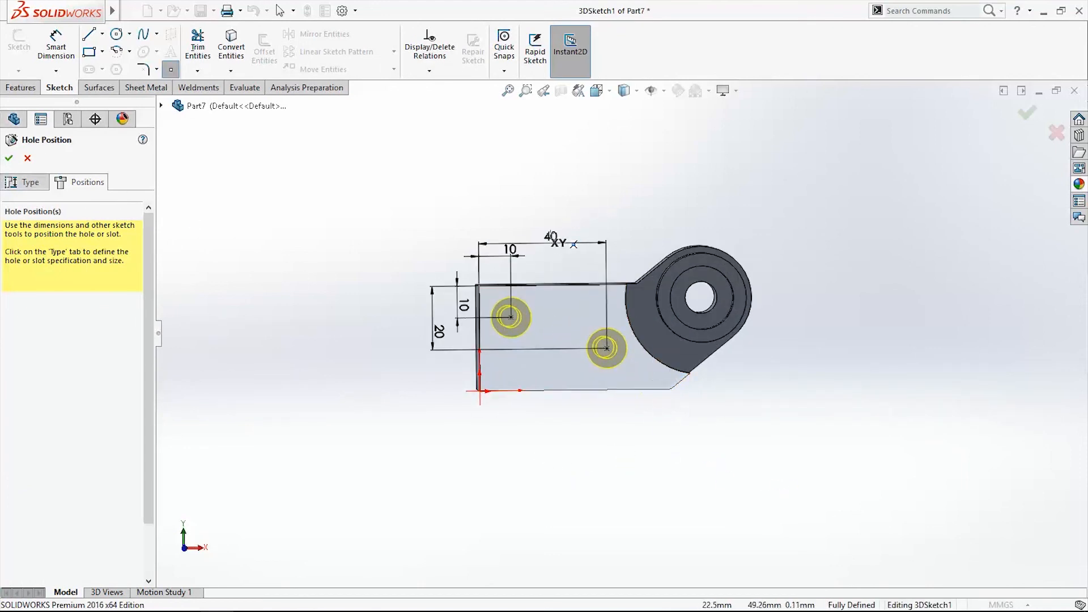
click(529, 256)
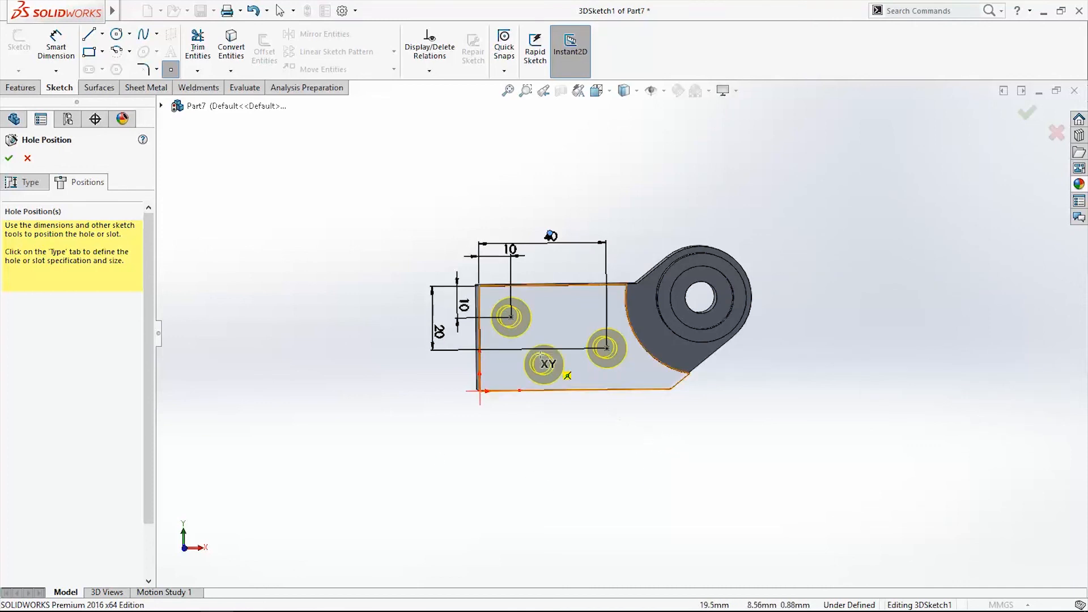
key(Escape)
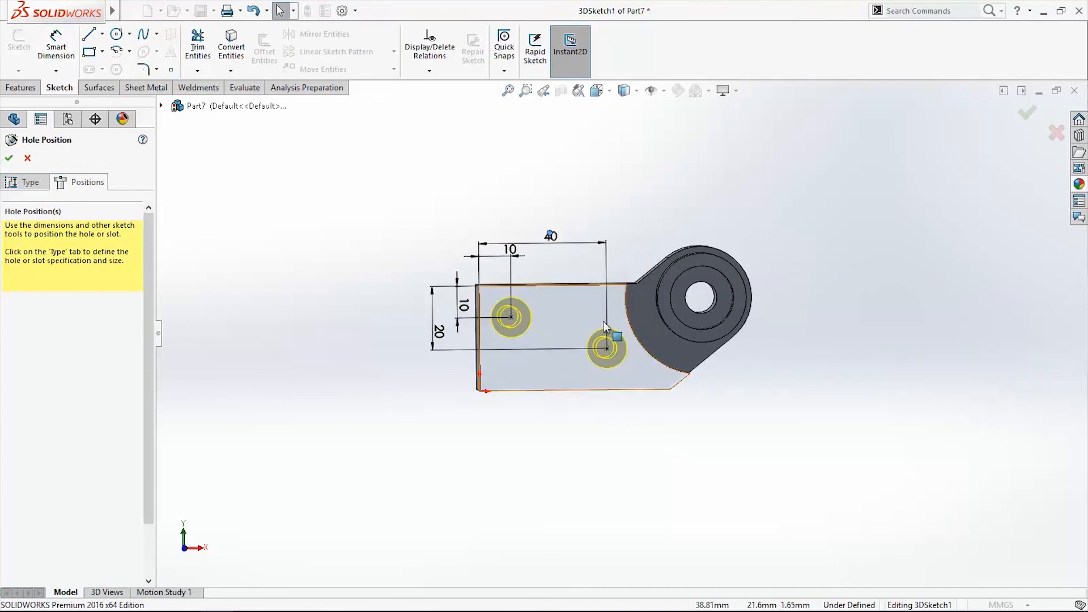
Set the lower-right hole's horizontal distance from the face's left edge to 50 mm.
click(550, 237)
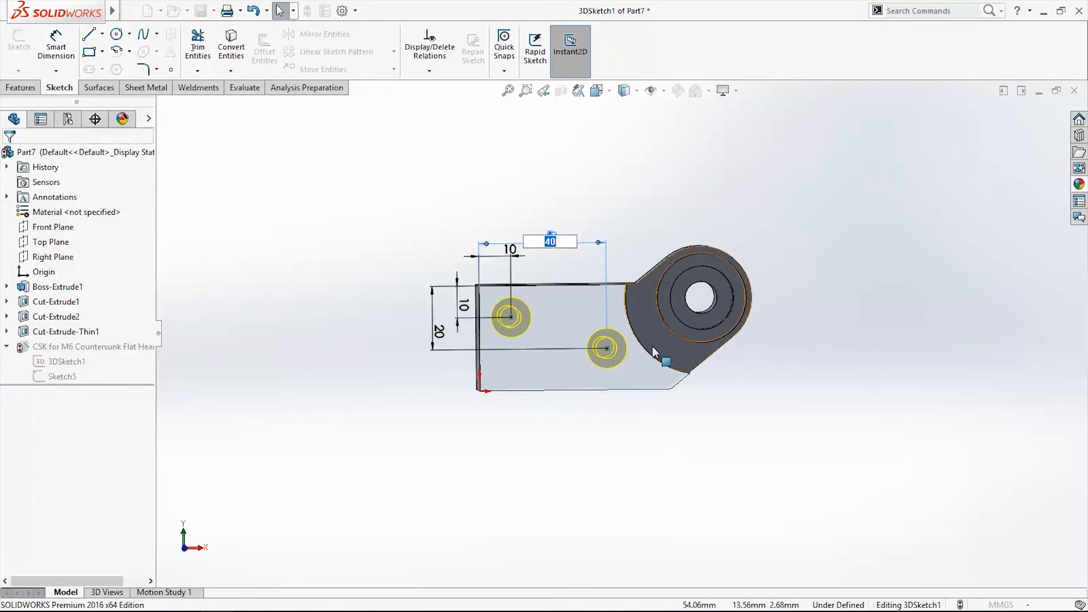
text(50)
key(Return)
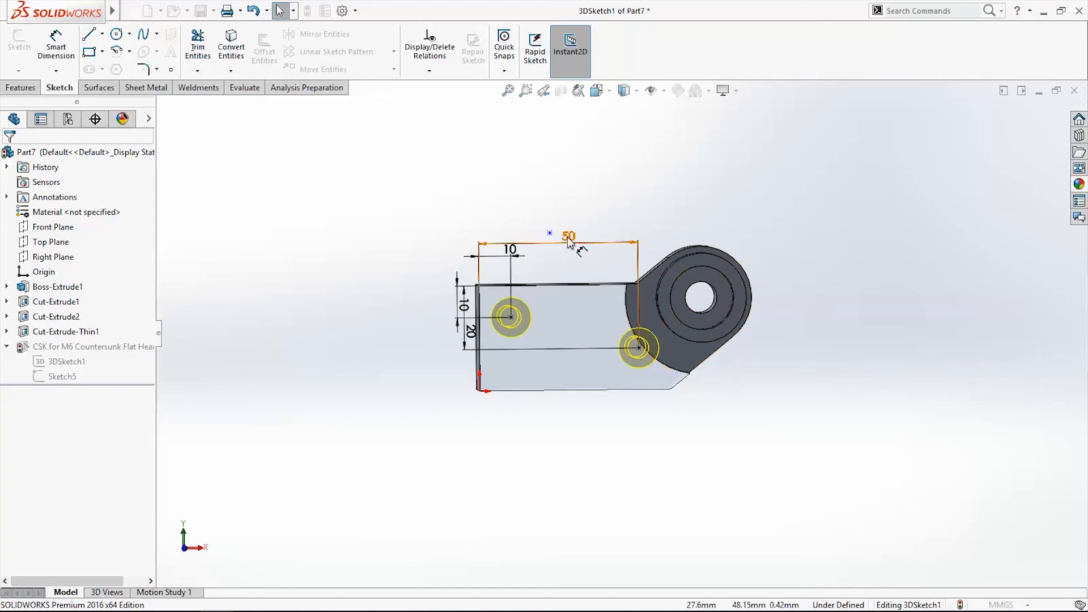
Set the lower-right hole's horizontal distance from the face's left edge to 35 mm and finish editing the hole feature.
click(568, 237)
double_click(568, 236)
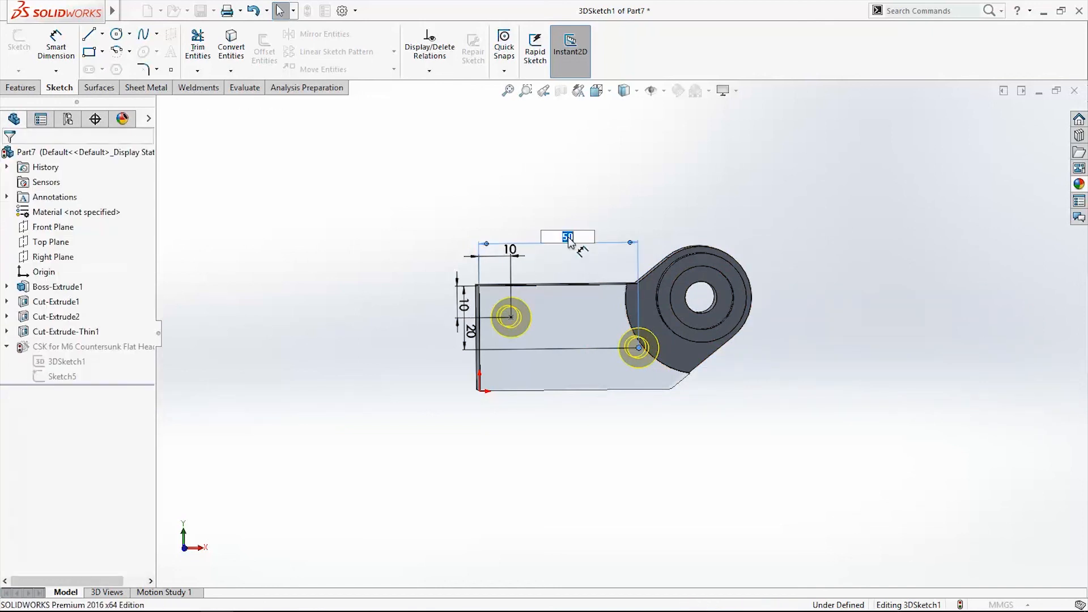
text(35)
key(Return)
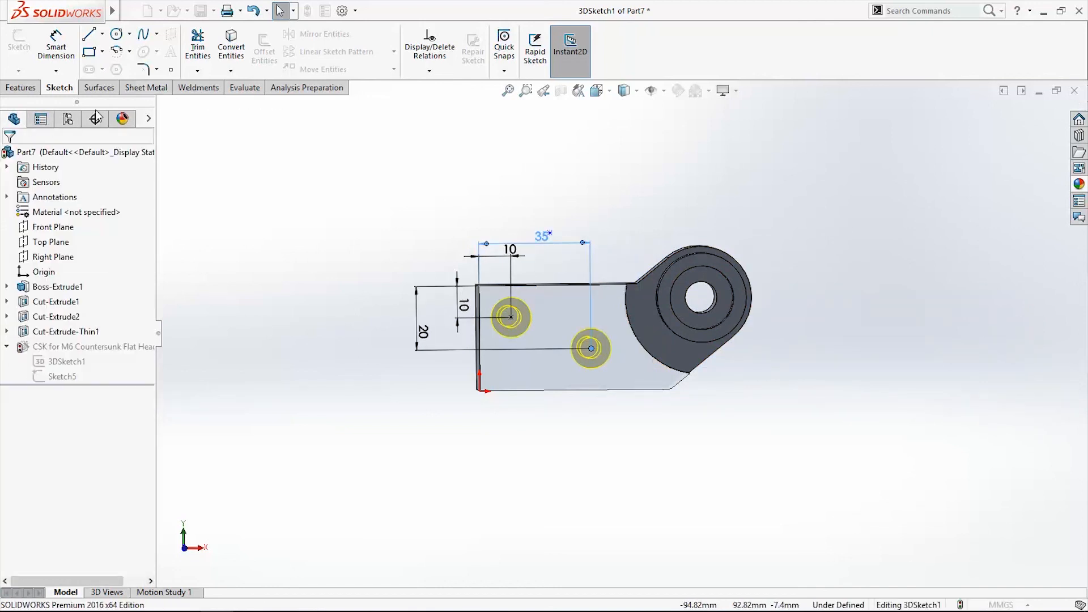
key(Escape)
key(Escape)
click(672, 485)
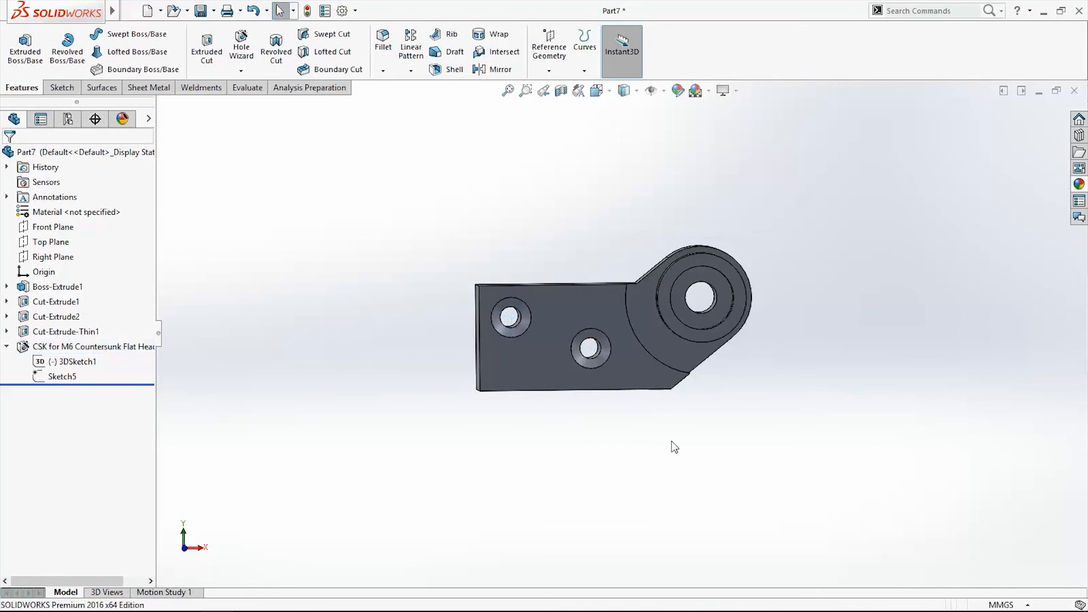
middle_drag(671, 485, 646, 456)
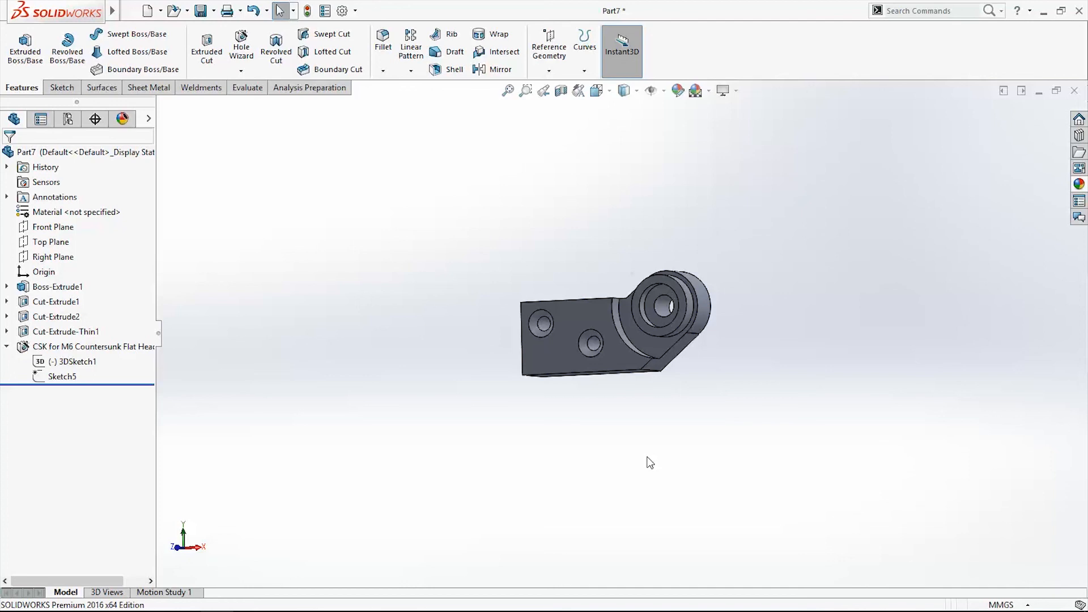
middle_drag(650, 462, 627, 335)
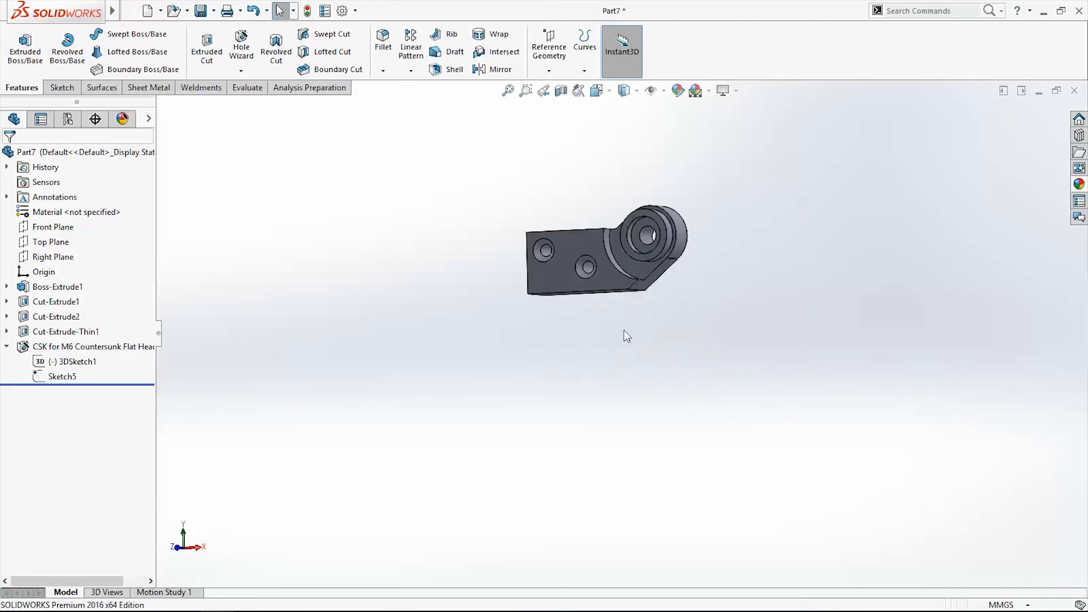
scroll(713, 360, down, 5)
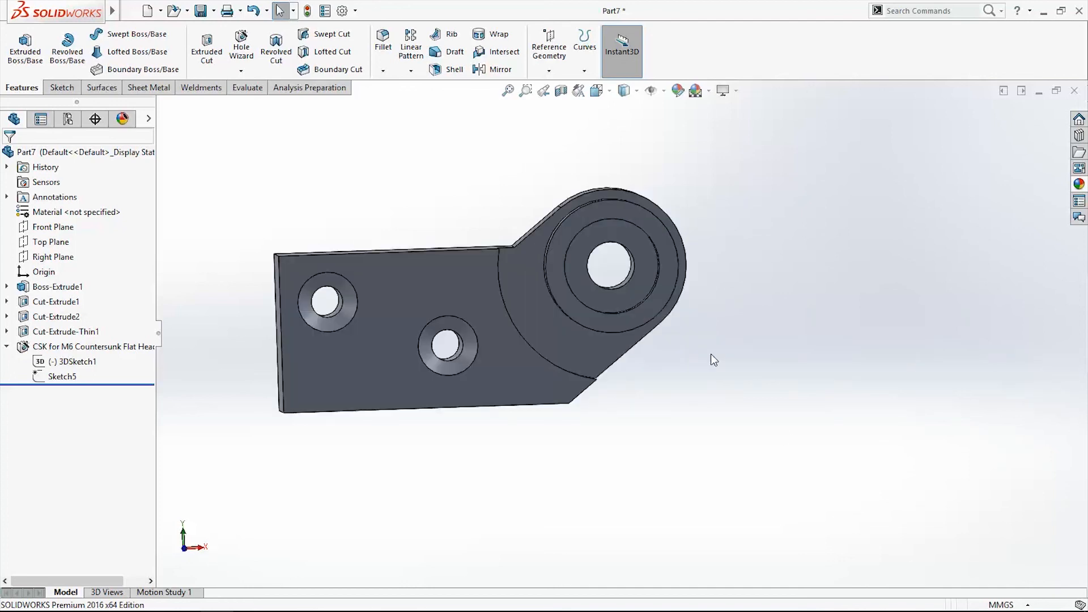